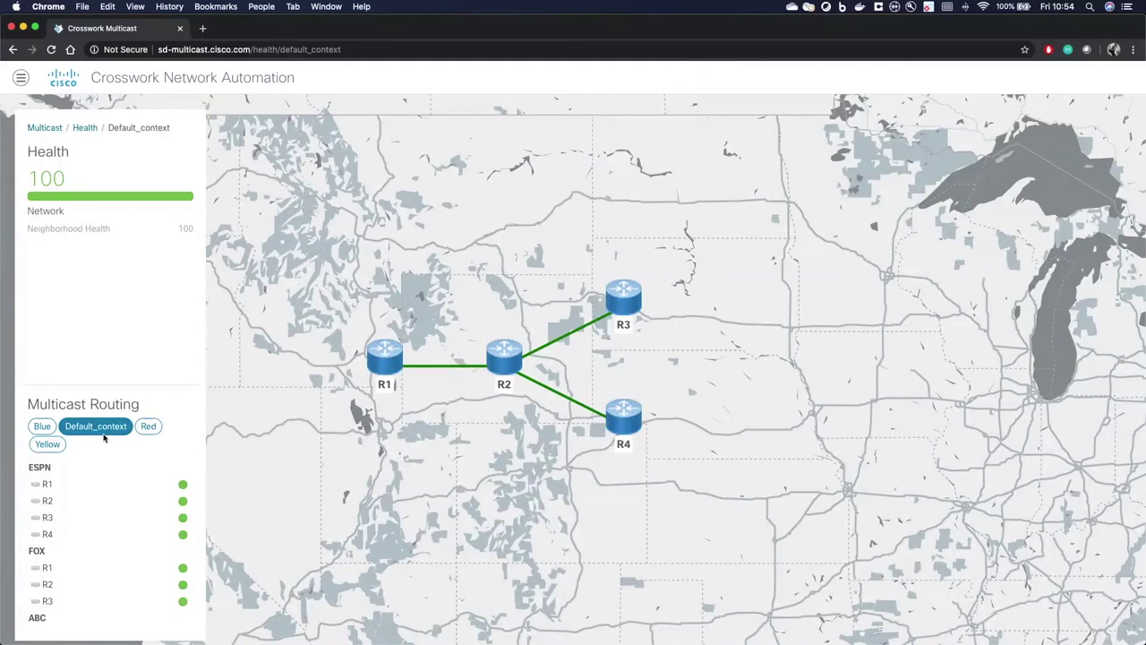
- Toggle Red then Default_context, and view the ESPN, FOX and ABC paths, ending on ABC via R2–R4
click(148, 427)
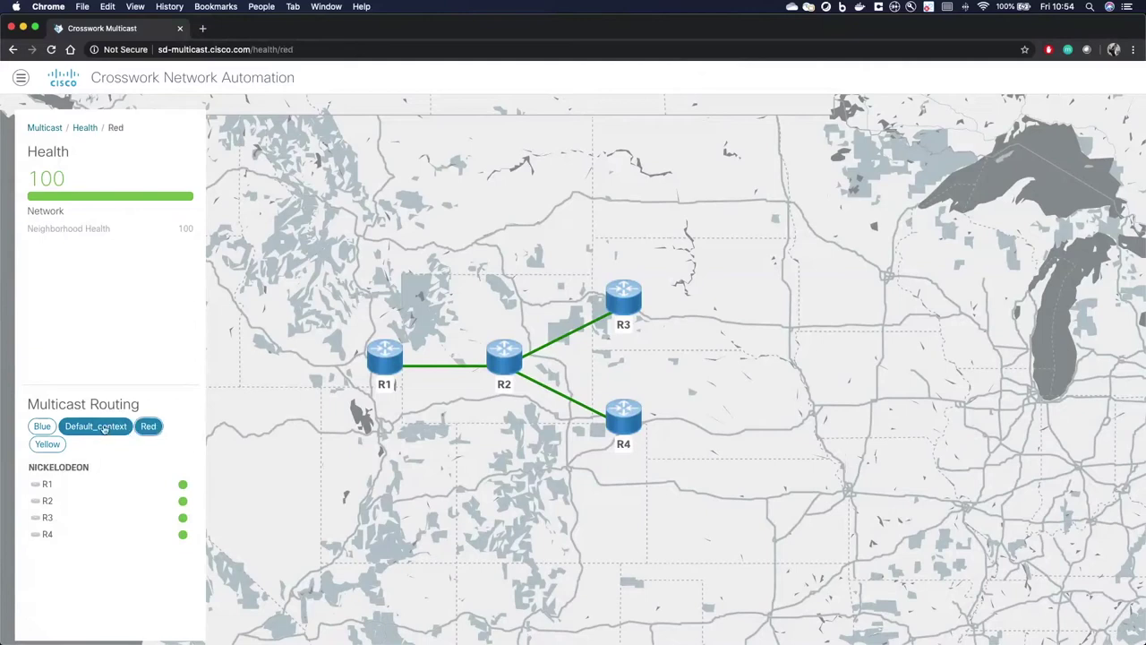
click(104, 427)
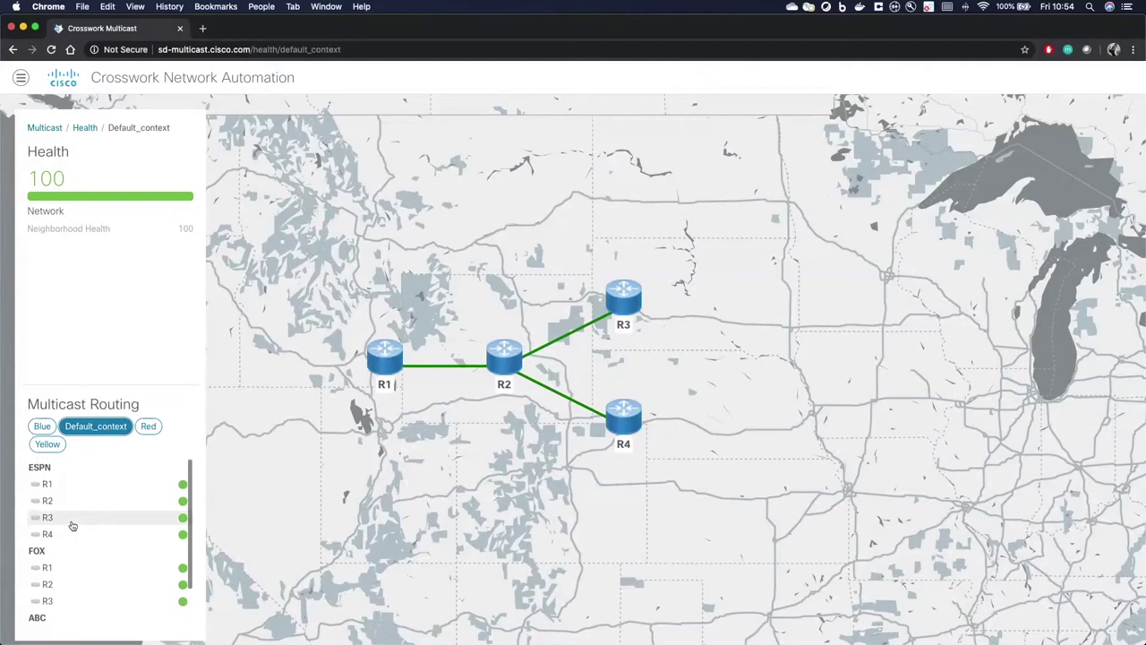
click(51, 475)
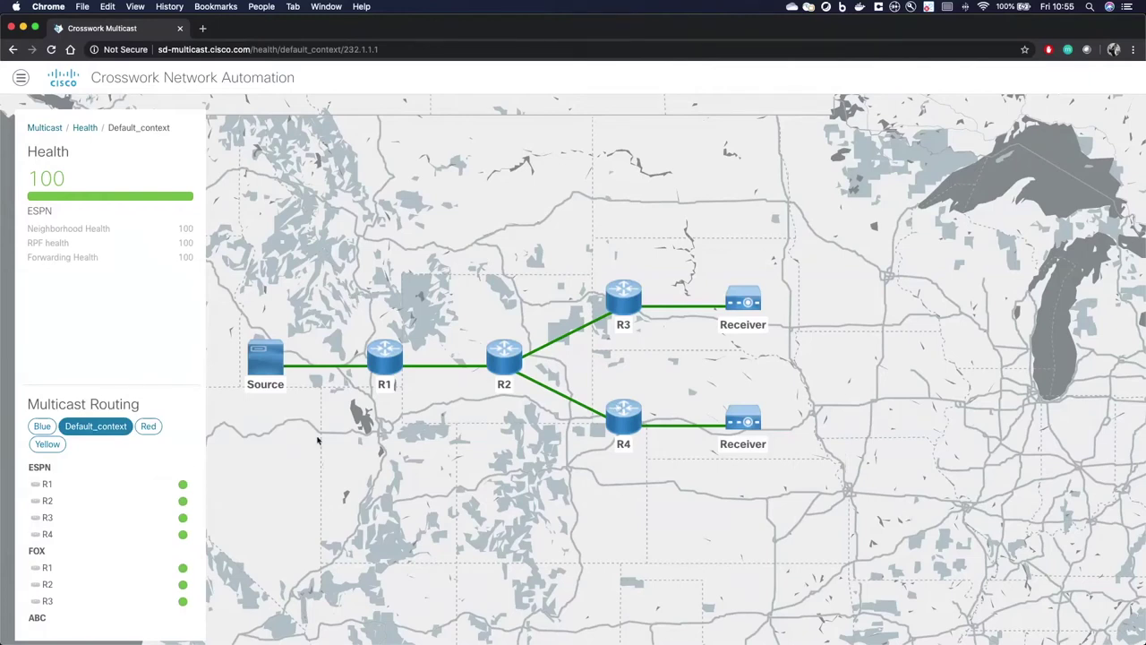
scroll(47, 530, down, 1)
click(44, 528)
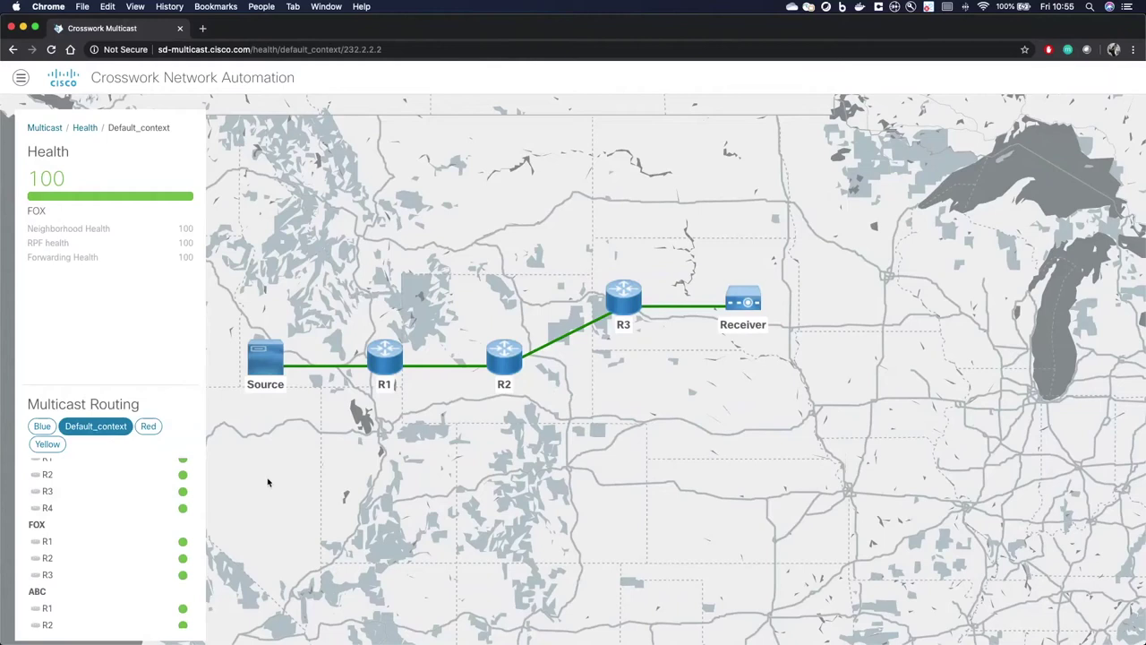
scroll(130, 513, down, 1)
scroll(130, 512, down, 2)
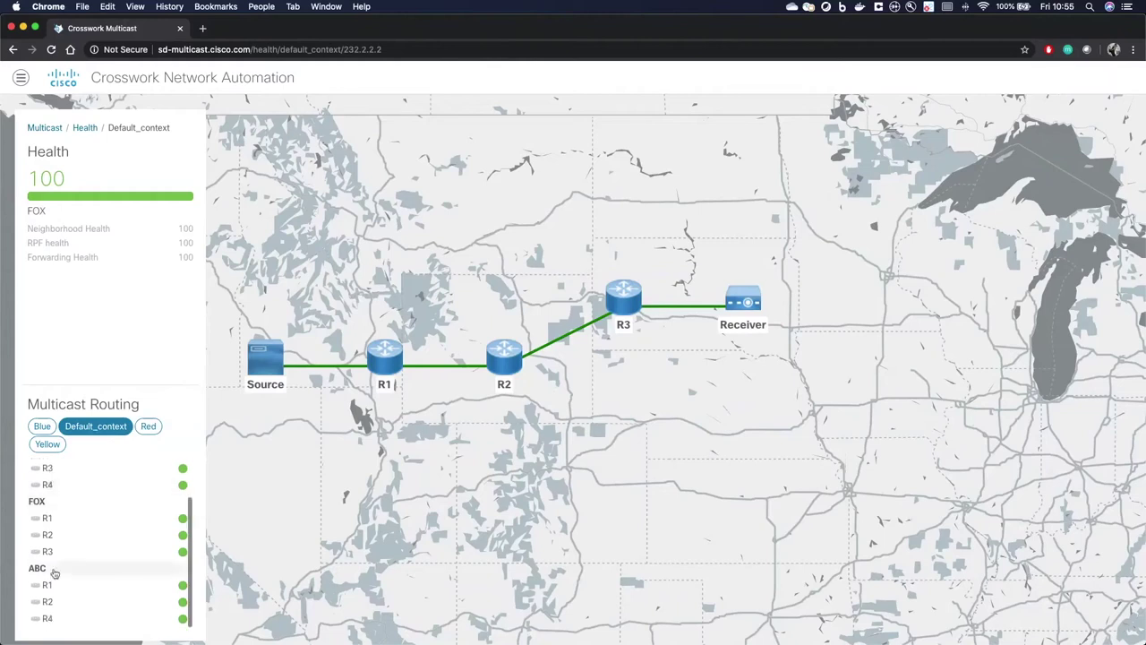
click(54, 572)
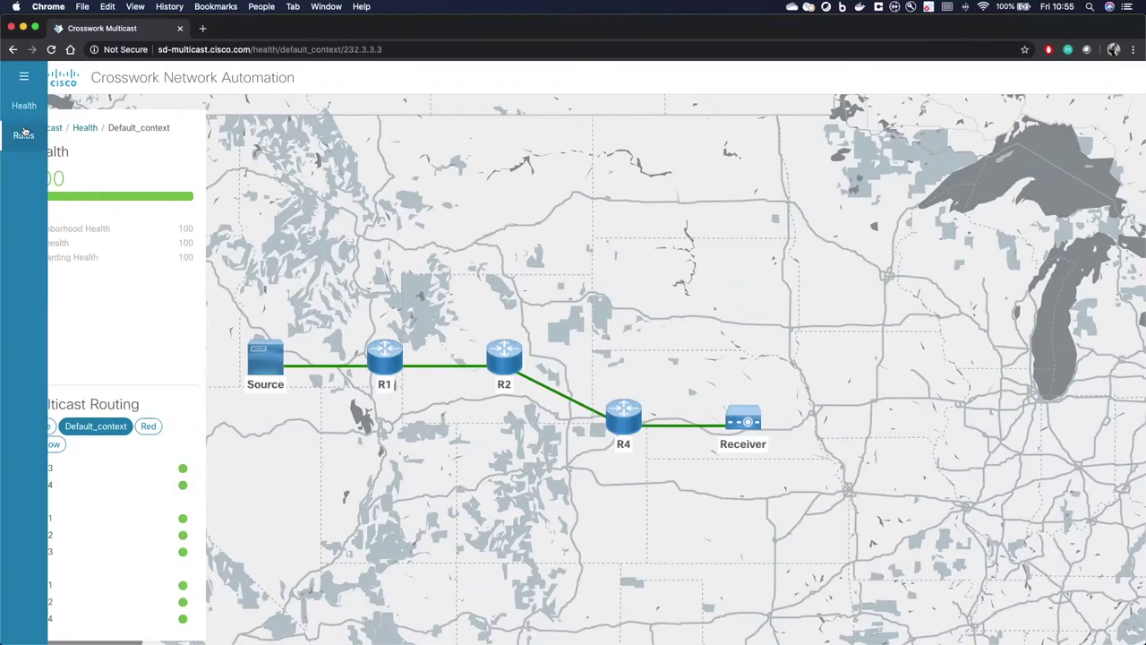
- Review the 12 multicast rules, all RESOLVED, then return to the Default_context health map
click(24, 133)
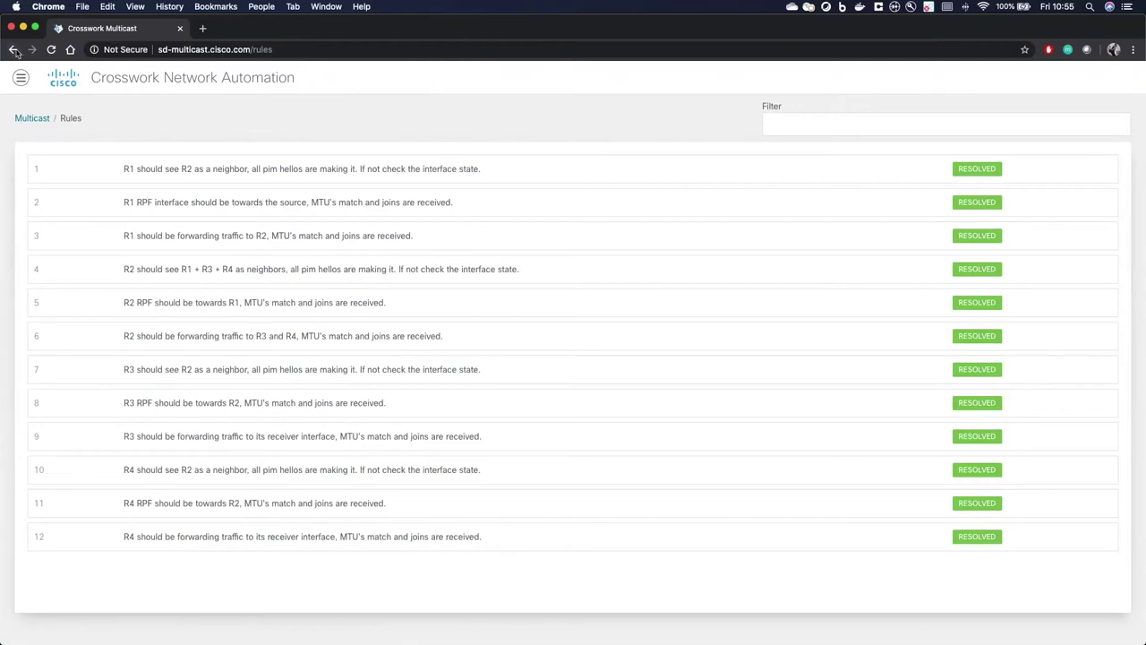
click(20, 78)
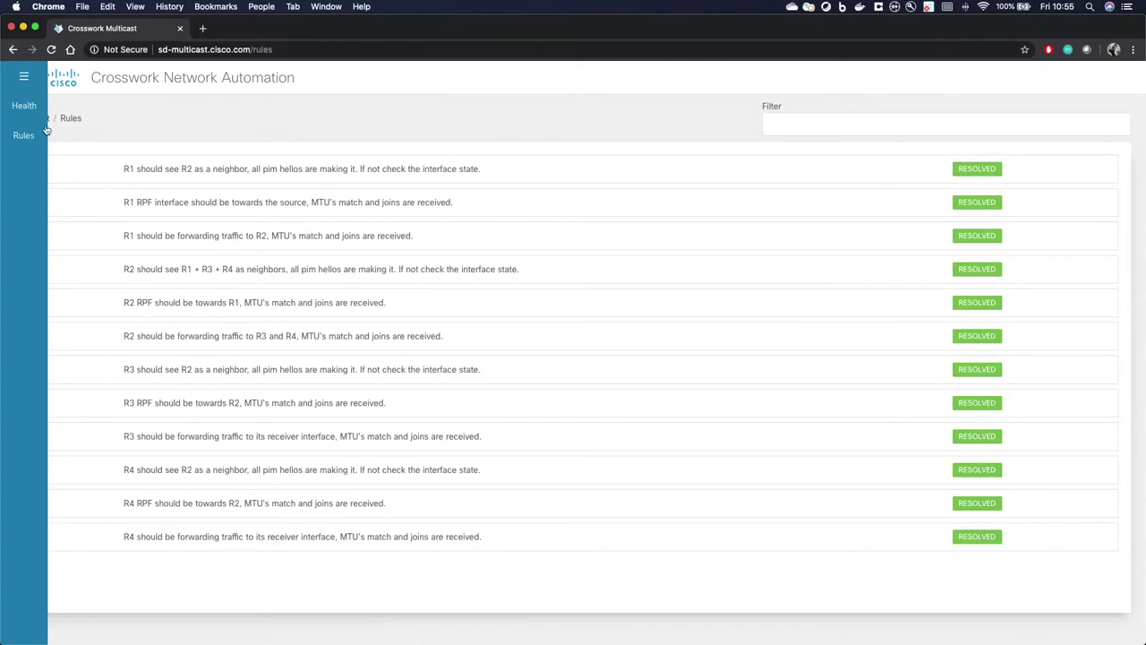
click(24, 105)
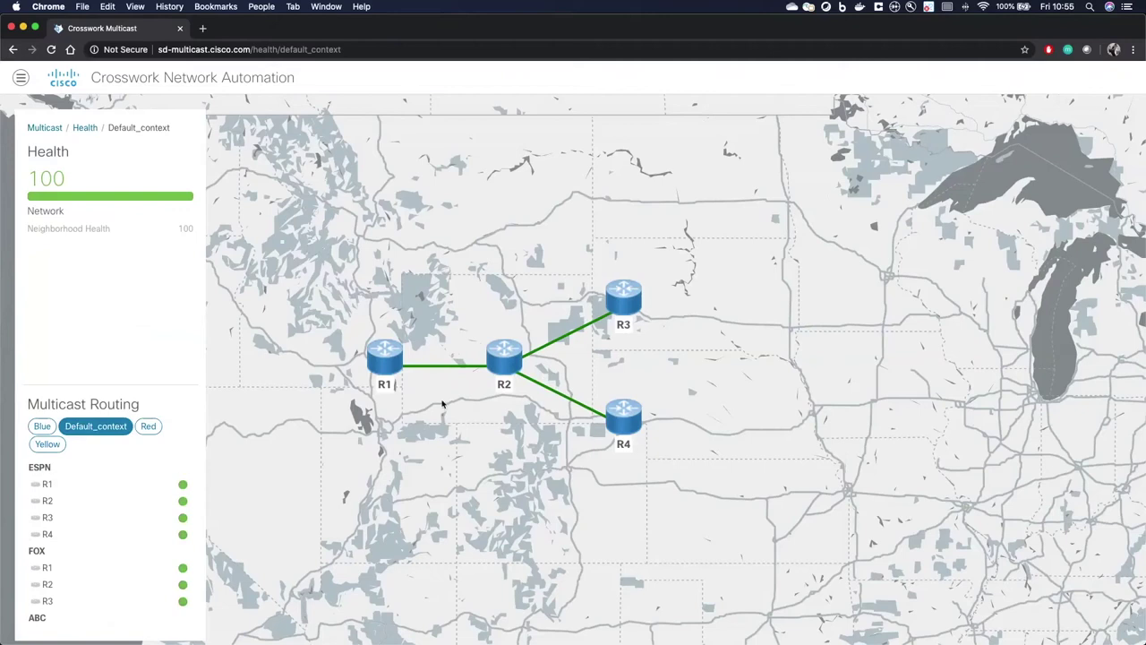
- On R2, set GigabitEthernet0/0/0/2's MTU to 64, commit it, and return to the R2# prompt
key(super+Tab)
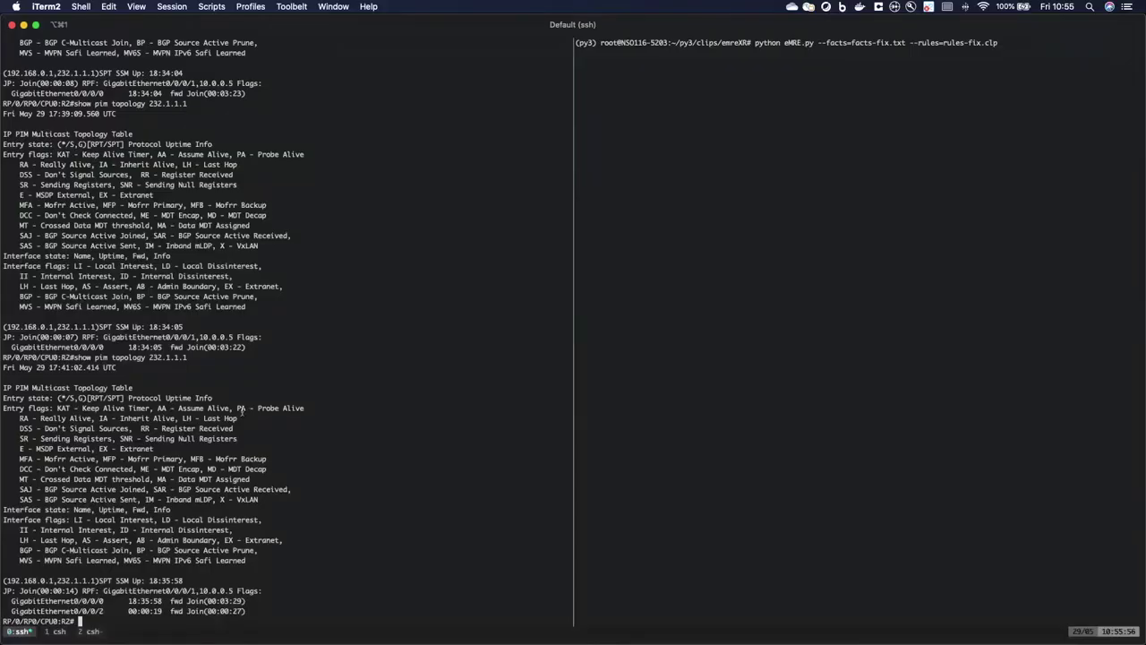
key(Return)
key(Return)
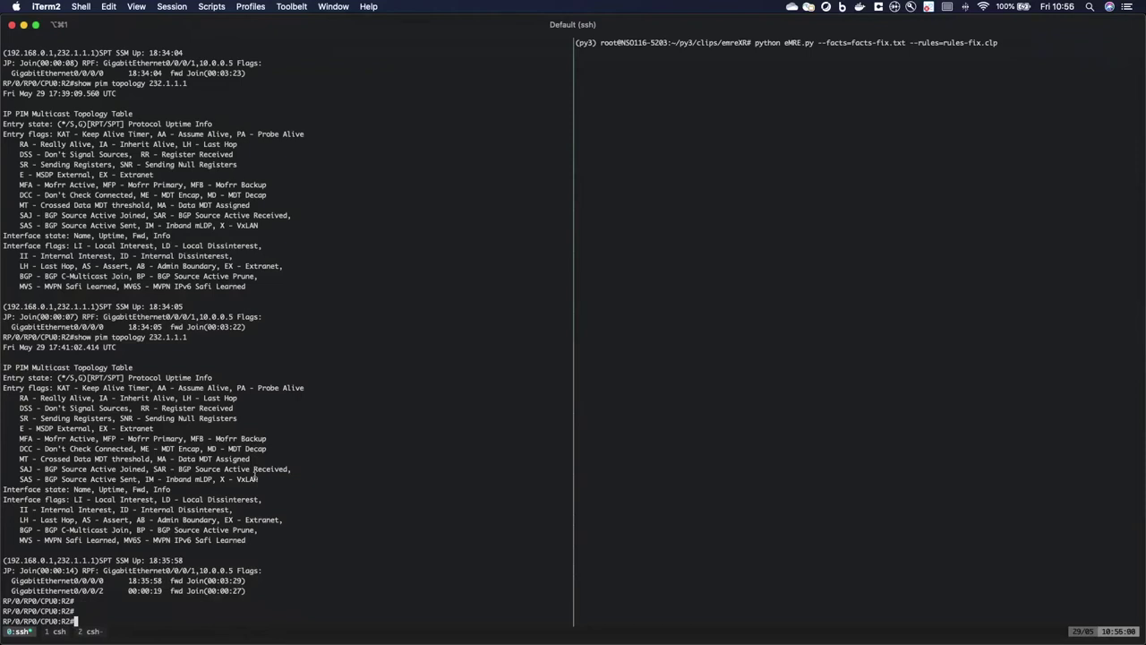
text(conf)
key(Return)
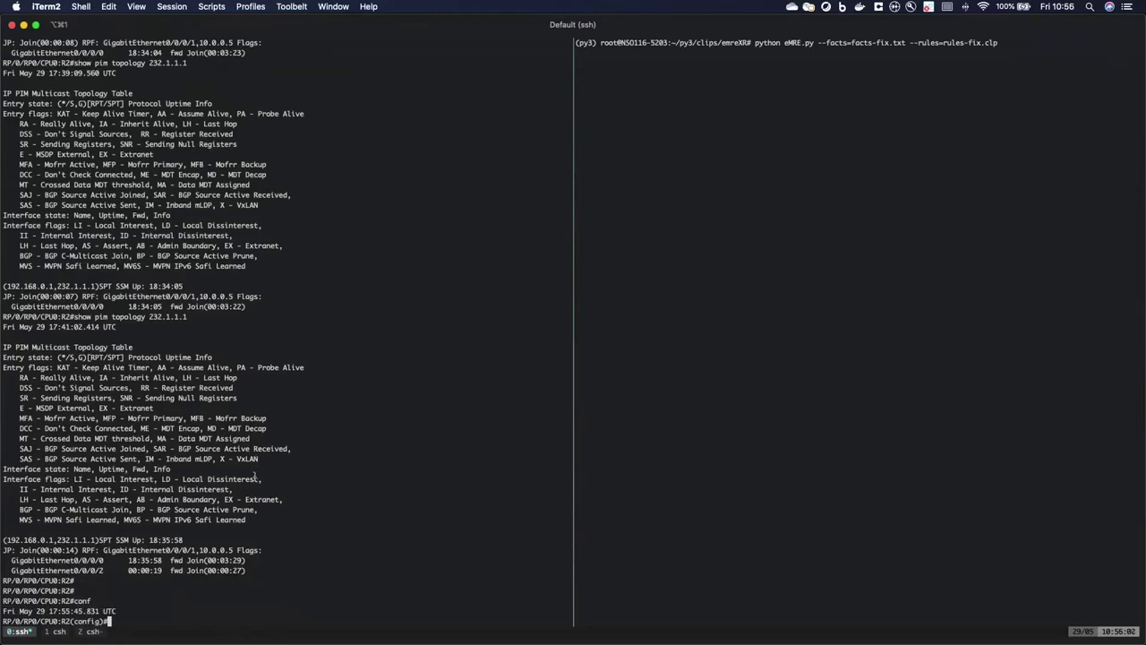
text(interface gigabitEthernet 0/0/0/)
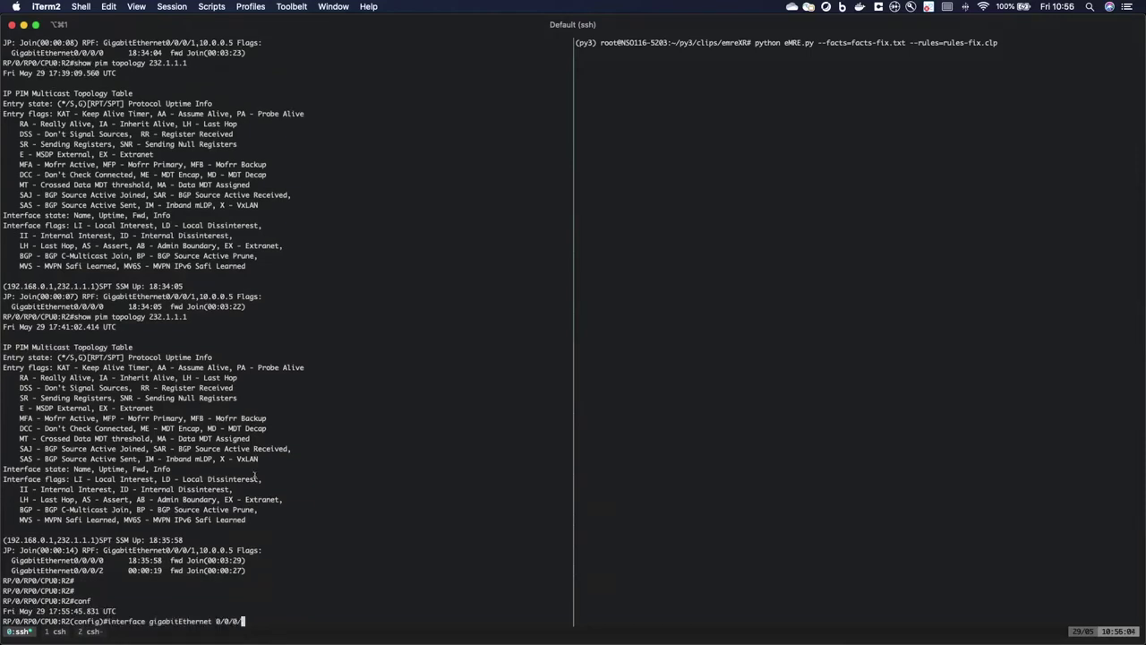
text(2)
key(Return)
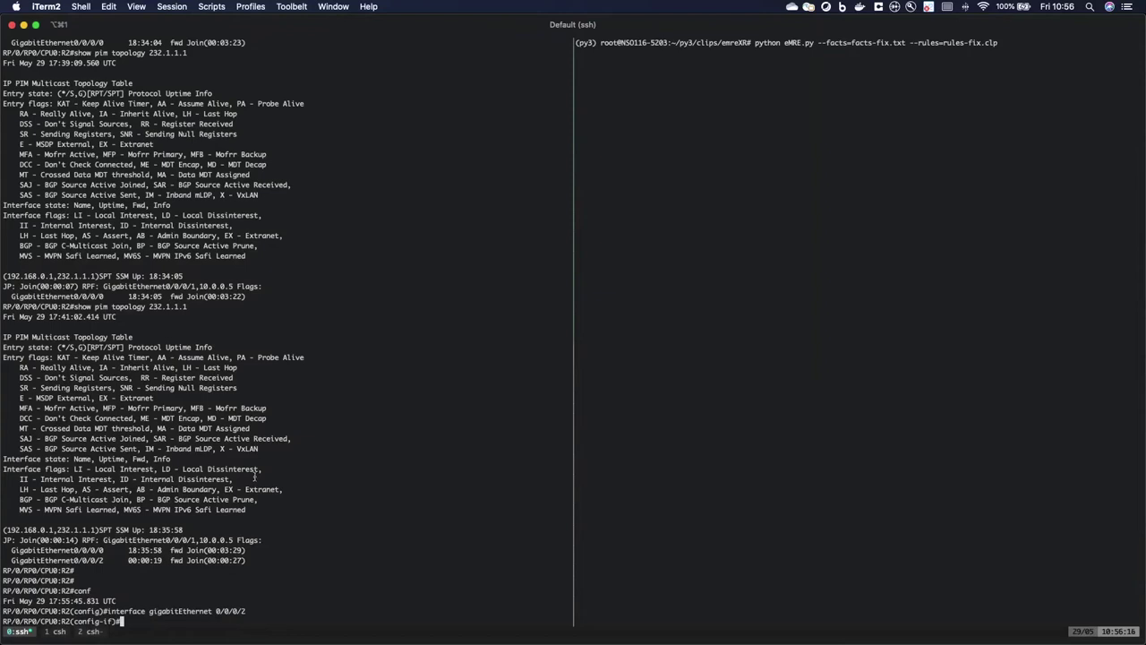
text(mtu 64)
key(Return)
text(commit)
key(Return)
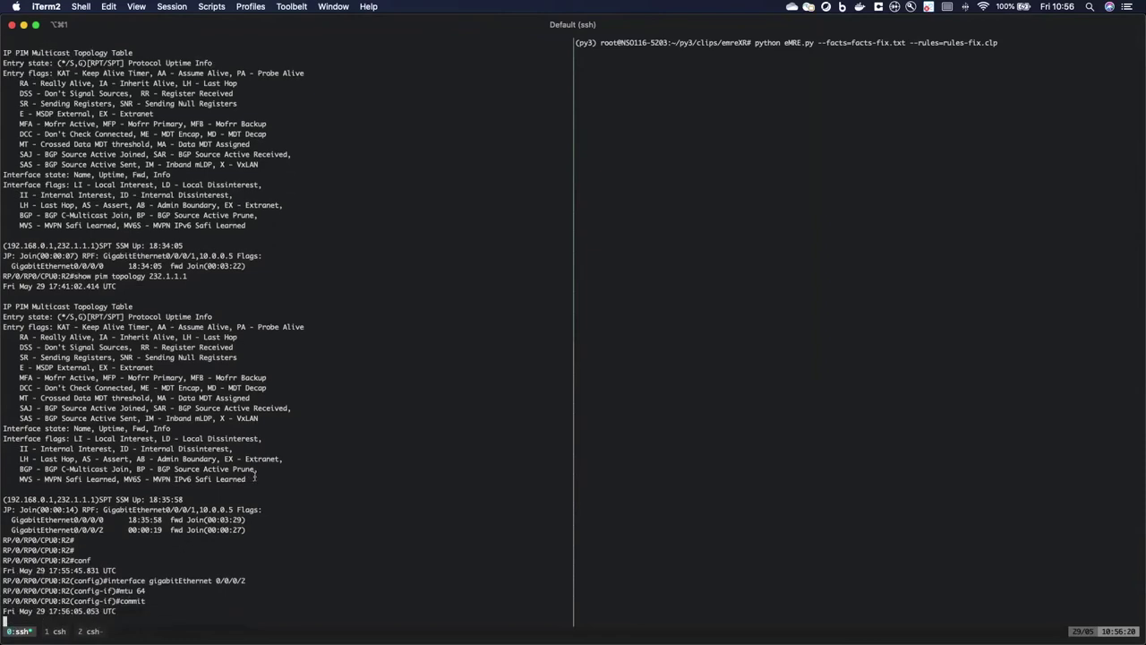
text(end)
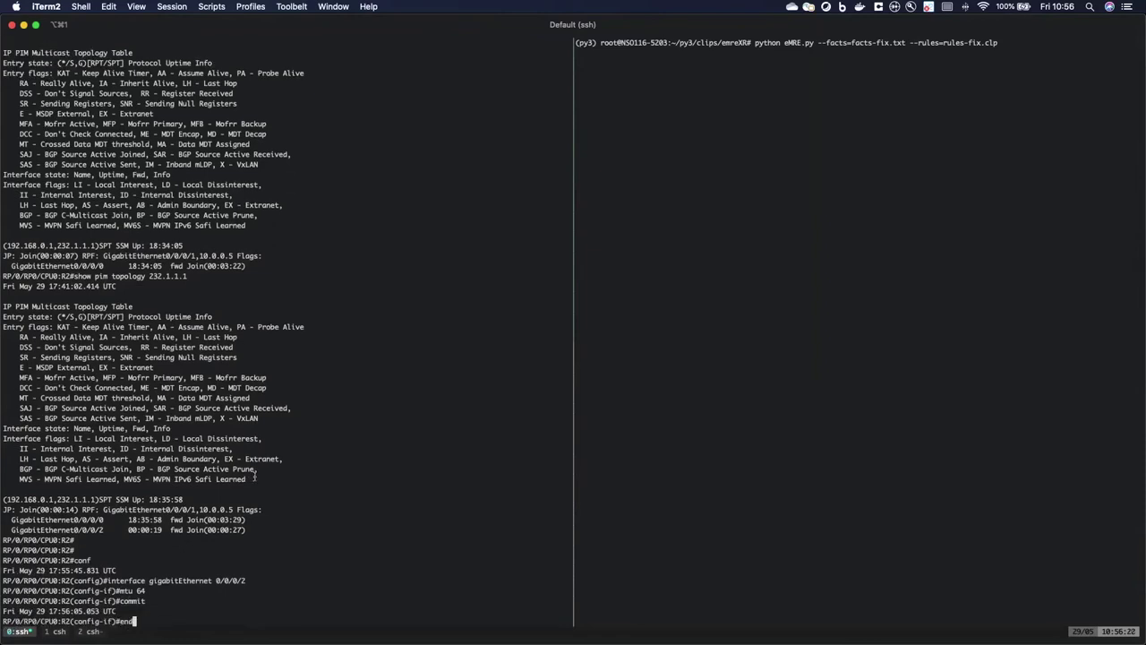
key(Return)
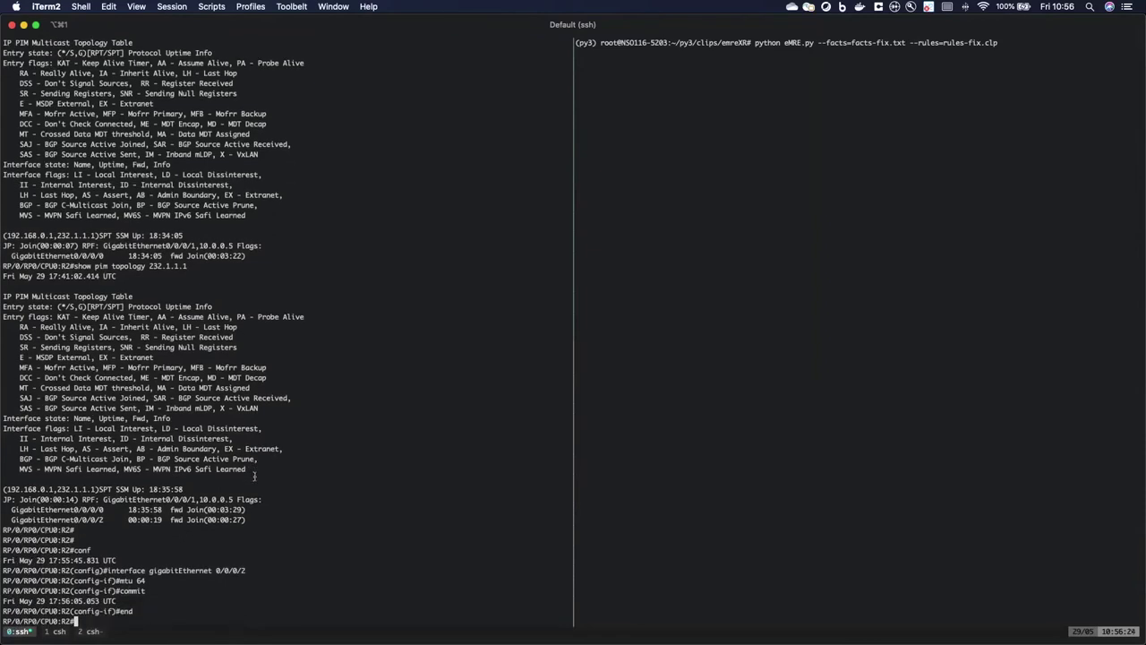
- Rerun show pim topology 232.1.1.1 until only GigabitEthernet0/0/0/0 remains forwarding
key(Up)
key(Up)
key(Return)
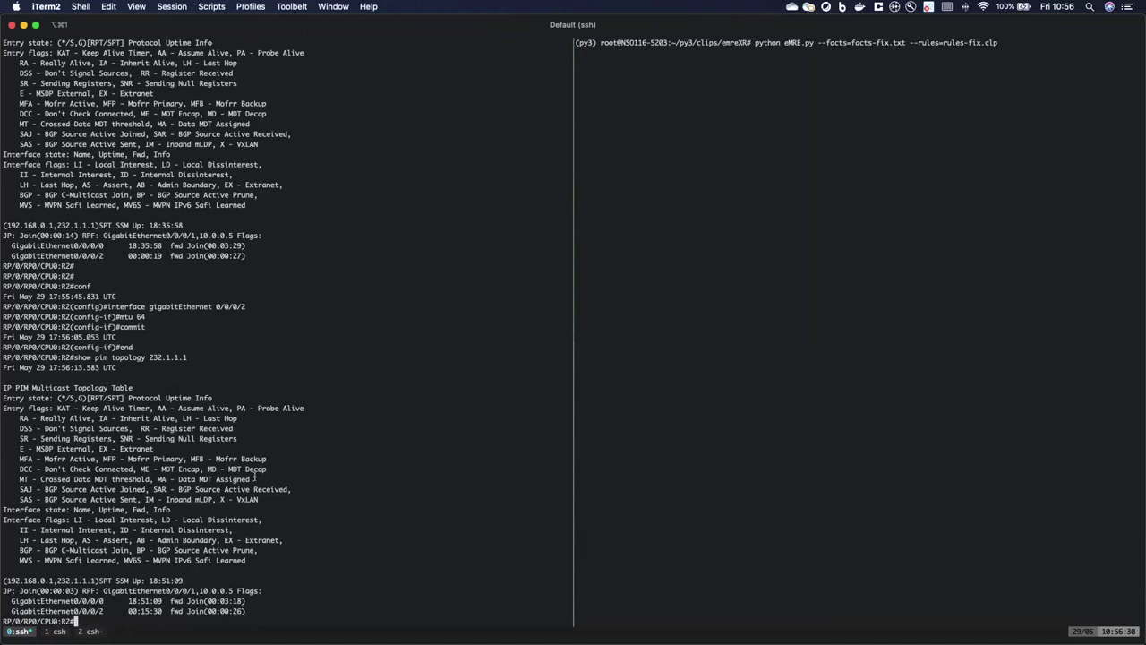
key(Up)
key(Return)
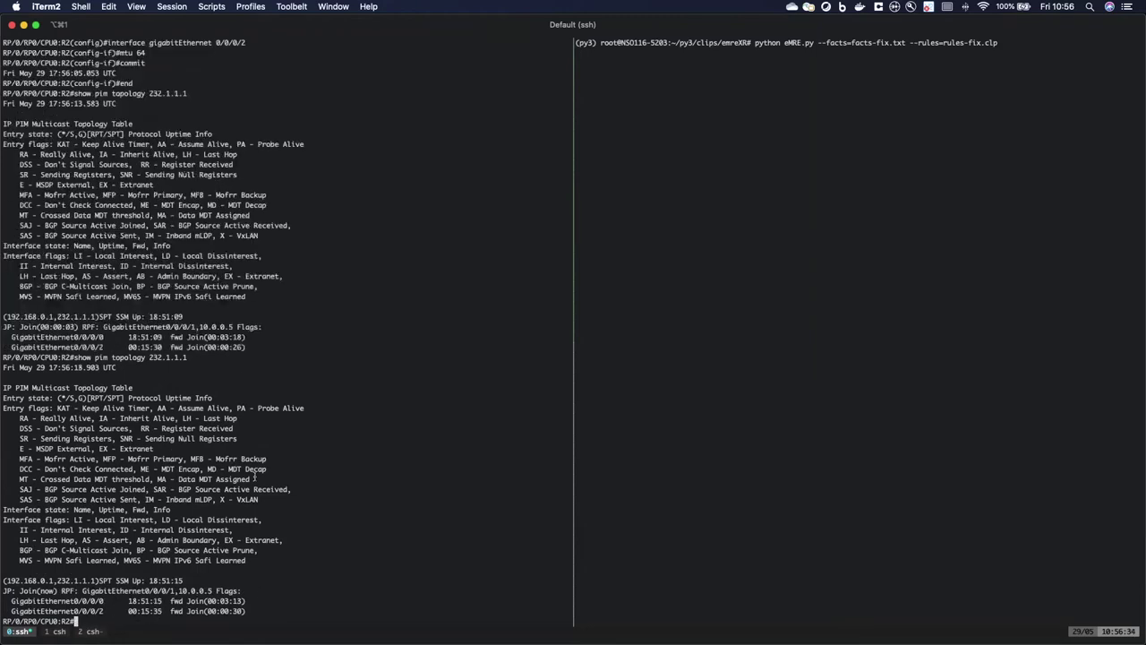
key(Up)
key(Return)
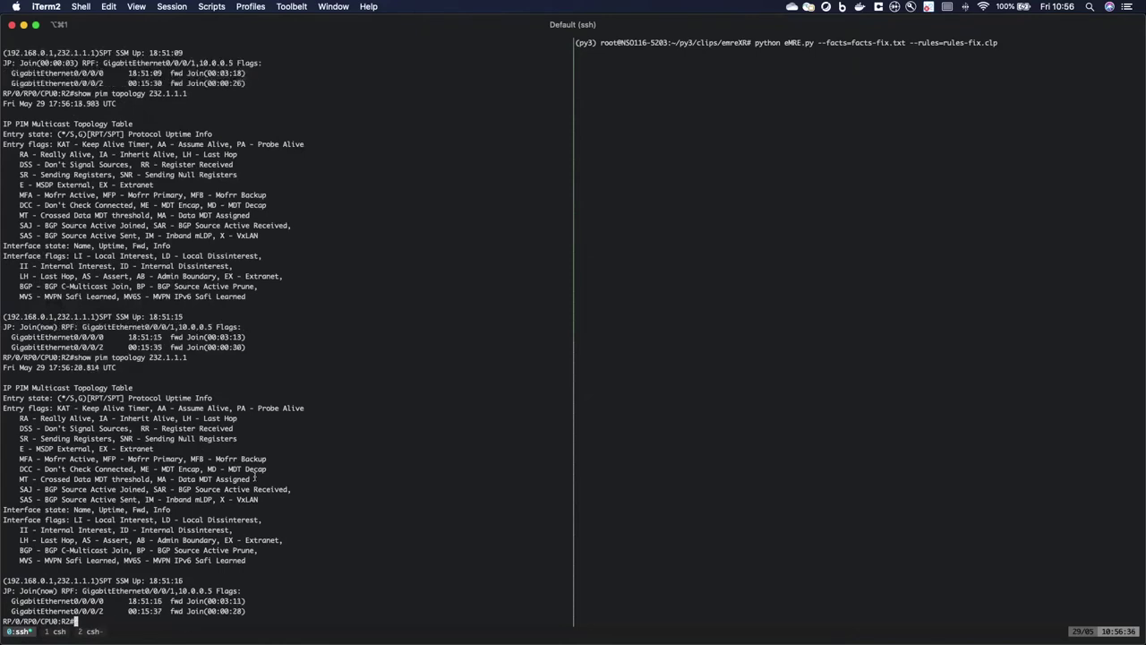
key(Up)
key(Return)
key(Up)
key(Return)
key(Up)
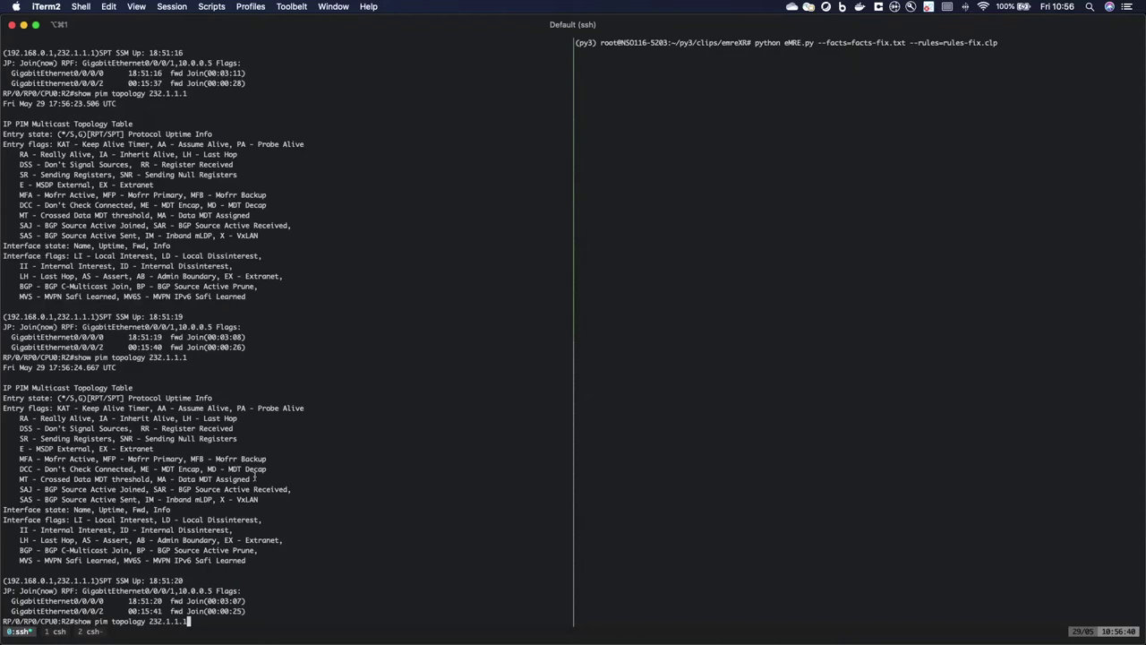
key(Return)
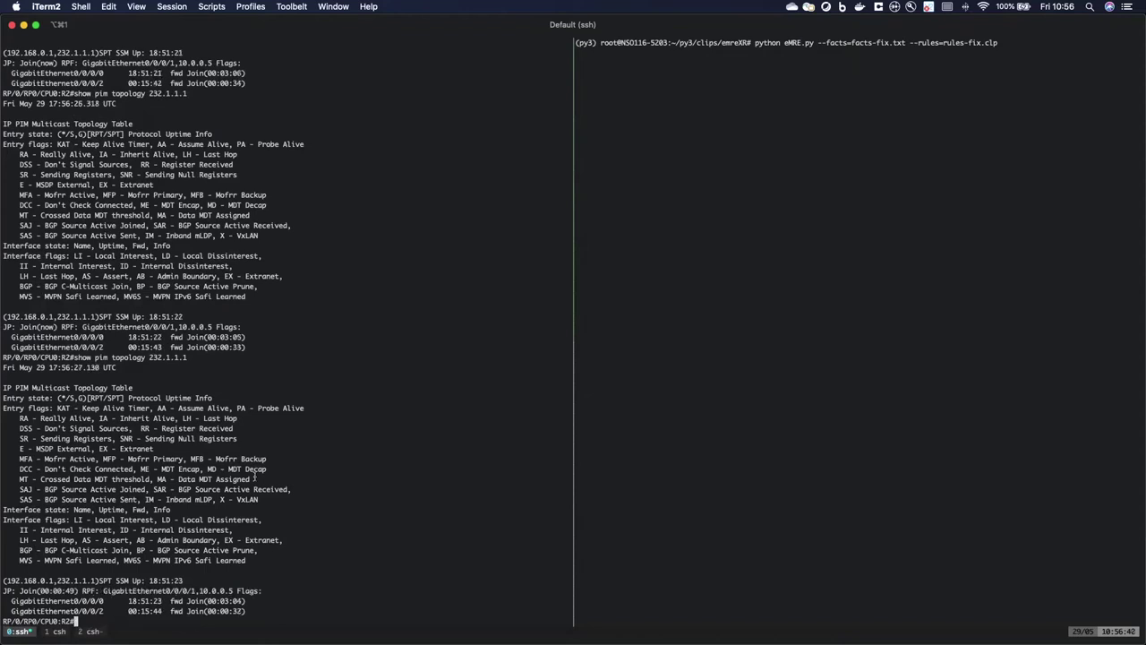
key(Up)
key(Return)
key(Up)
key(Return)
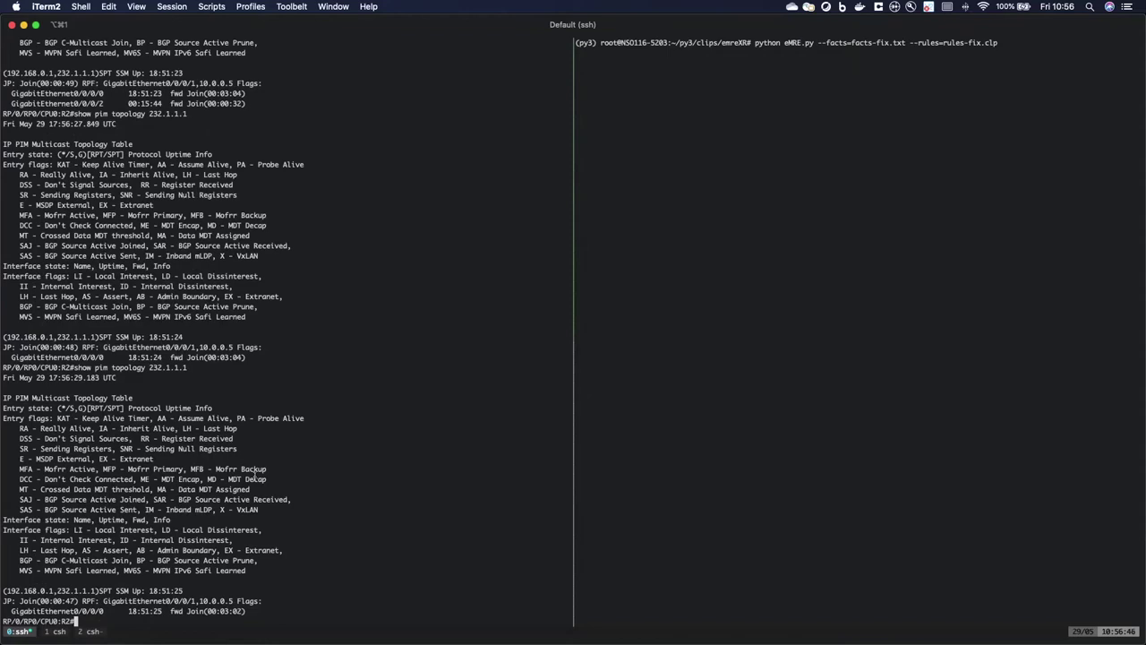
key(super+Tab)
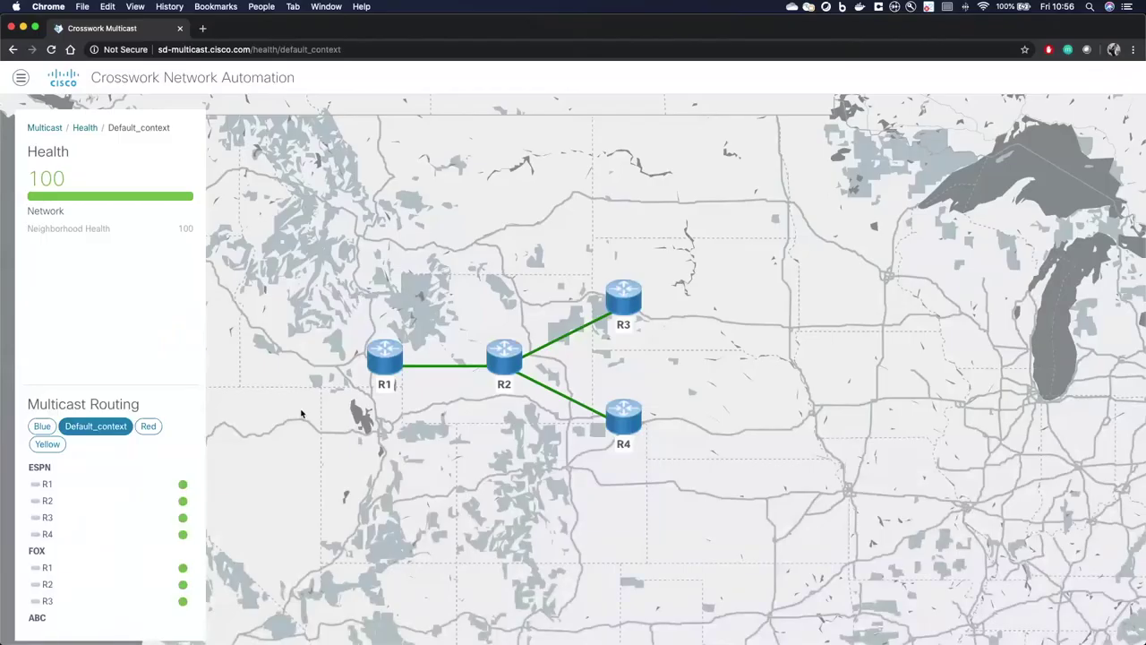
- Show the ESPN flow's health map and R4's card reporting health 66 and RPF health 0
click(98, 473)
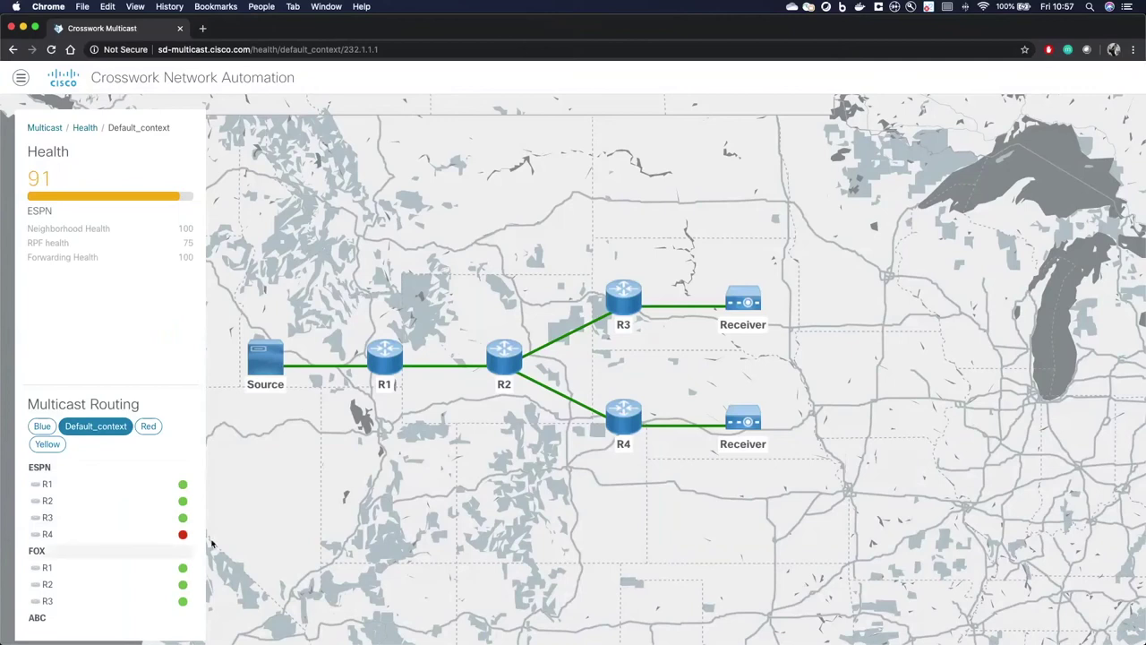
click(624, 423)
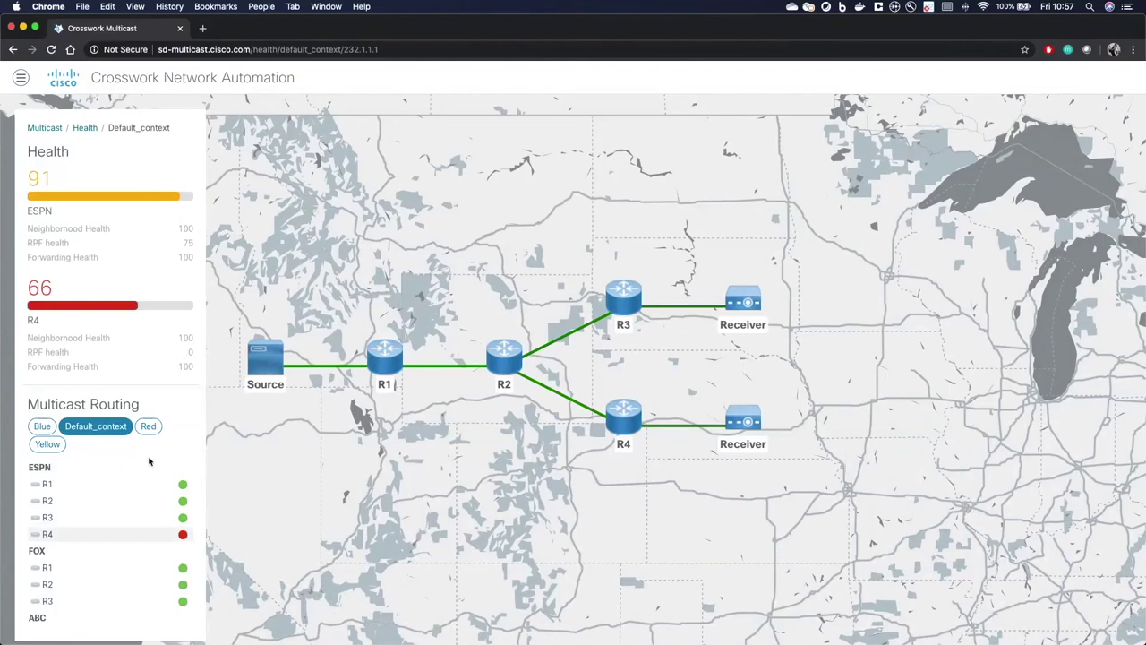
scroll(102, 543, down, 3)
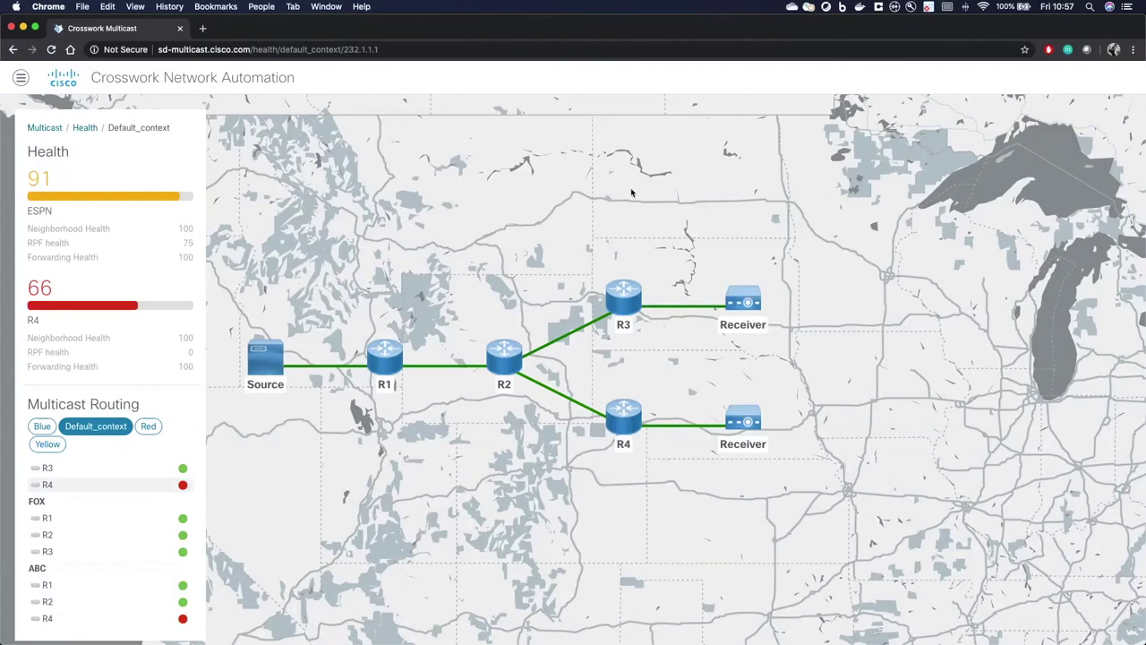
- Check the Rules list, where rules 6 and 11 are unresolved, then return to the health map
click(20, 81)
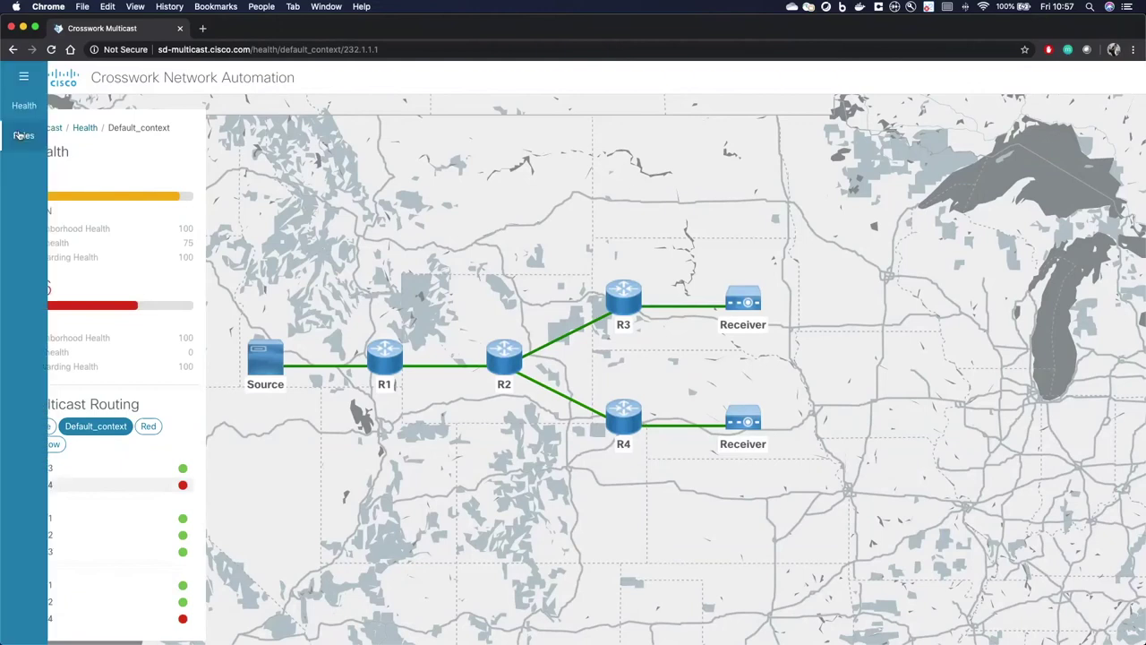
click(22, 136)
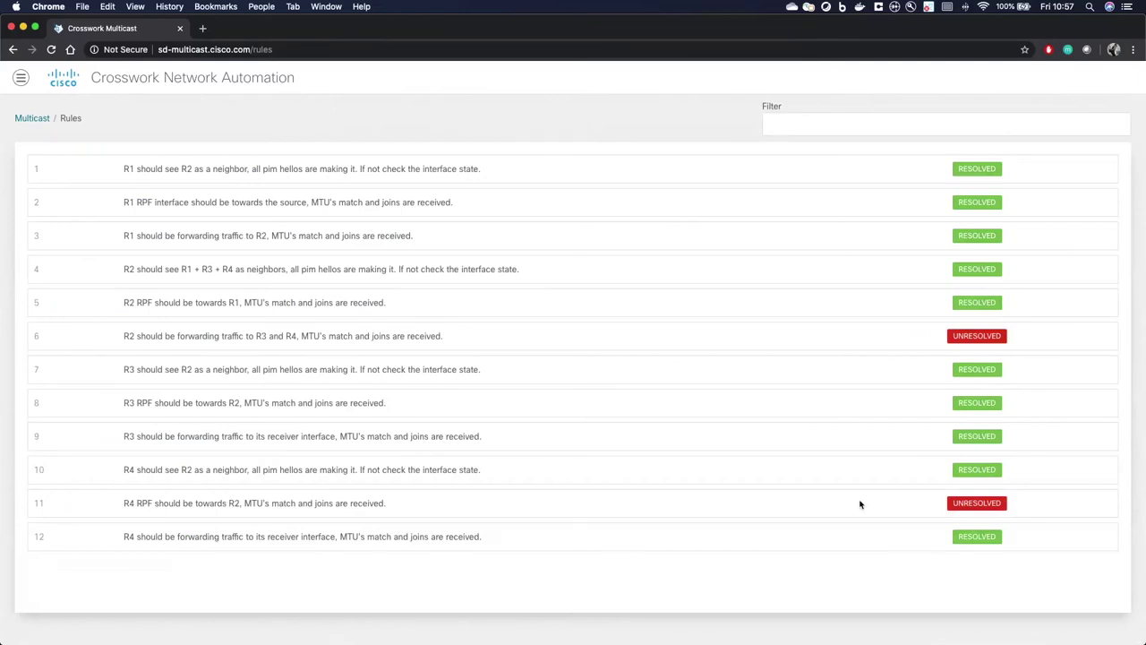
click(14, 80)
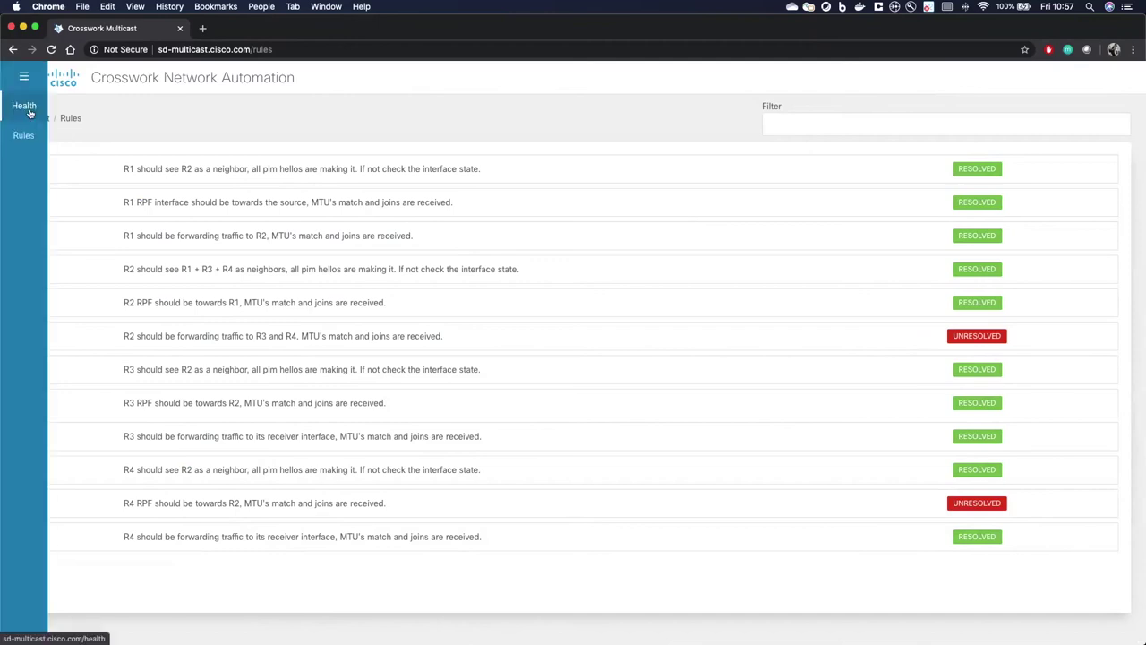
click(30, 112)
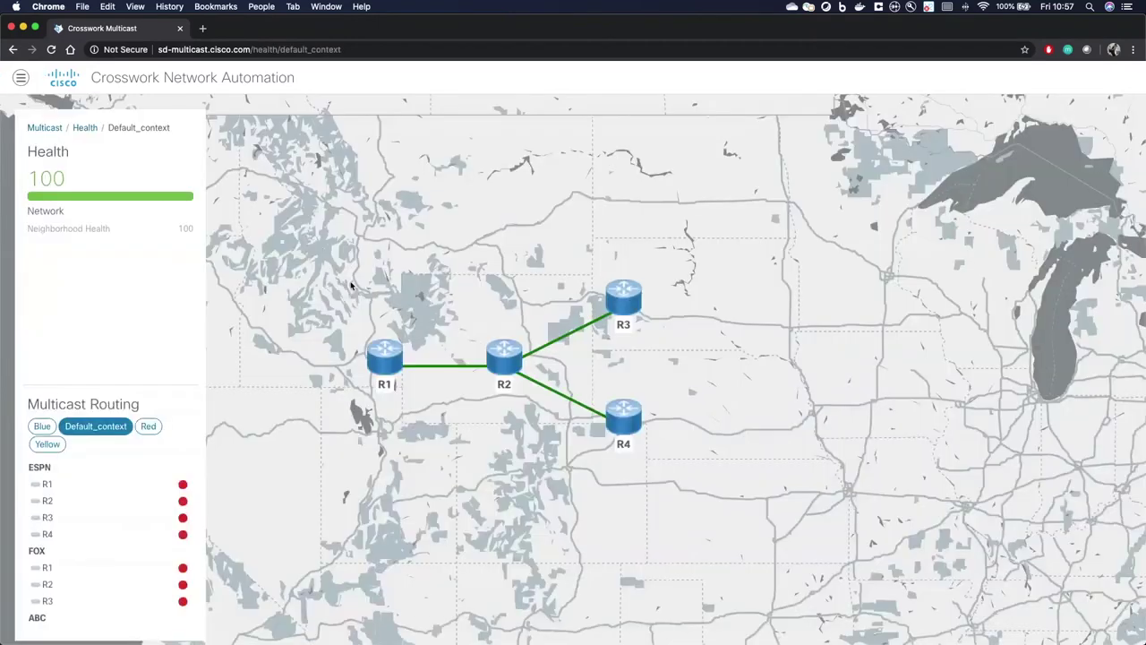
- Run eMRE.py with facts-fix.txt and rules-fix.clp, fixing the GigabitEthernet0/0/0/2 MTU mismatch
key(super+Tab)
key(super+shift+Tab)
key(super+shift+Tab)
key(super+shift+Tab)
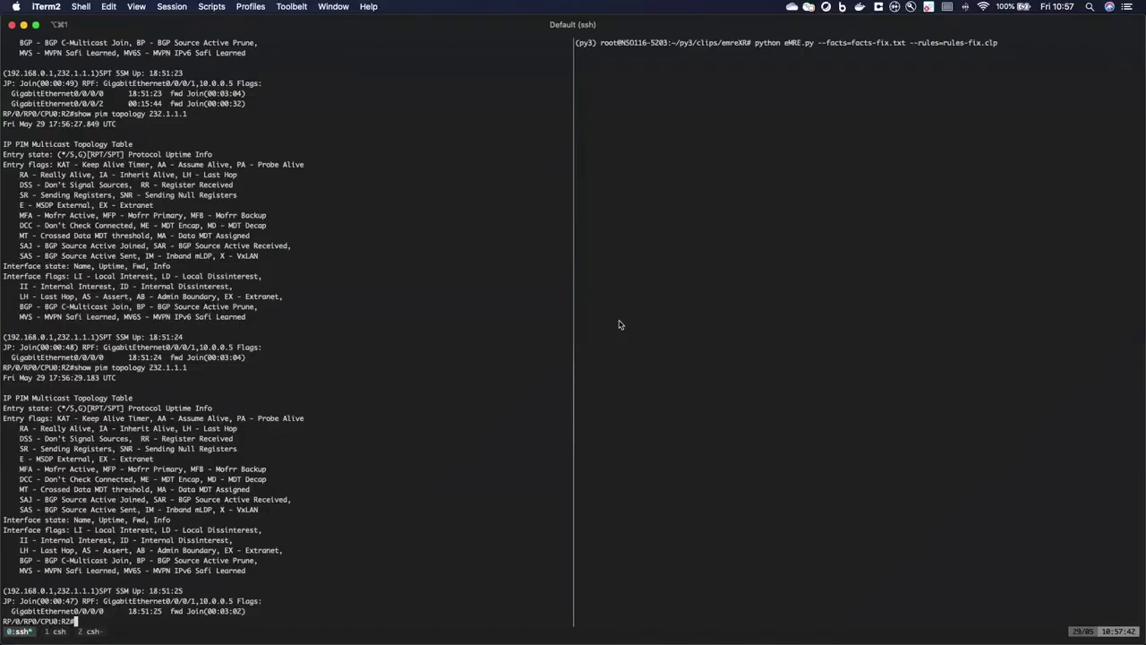
click(883, 194)
key(Return)
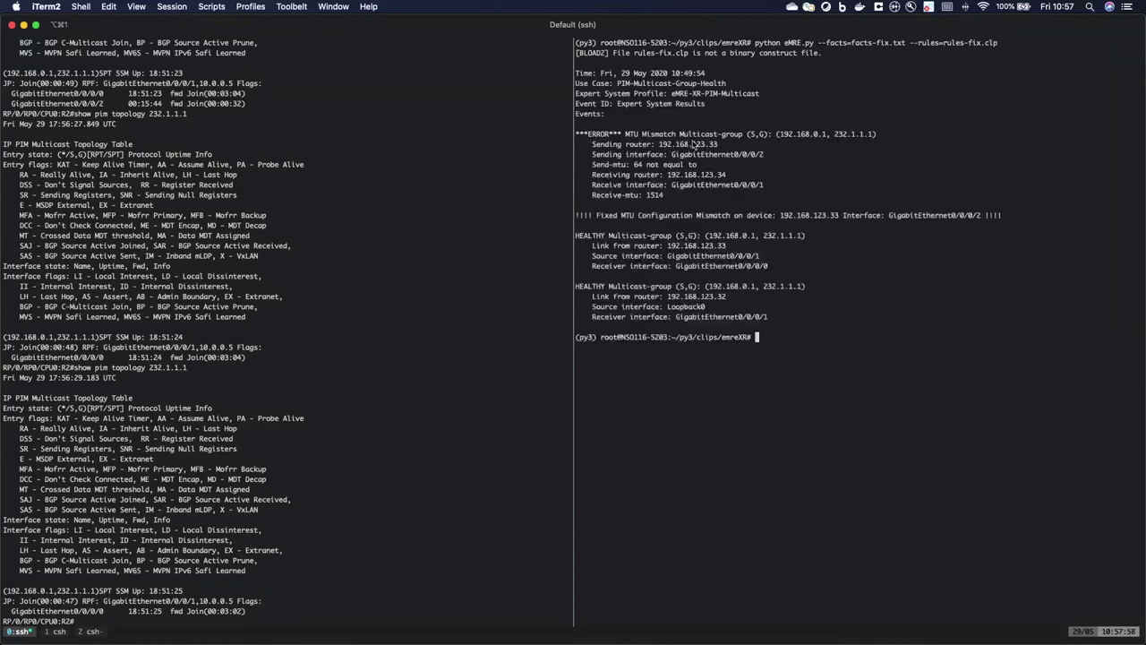
drag(687, 139, 855, 141)
drag(660, 216, 746, 222)
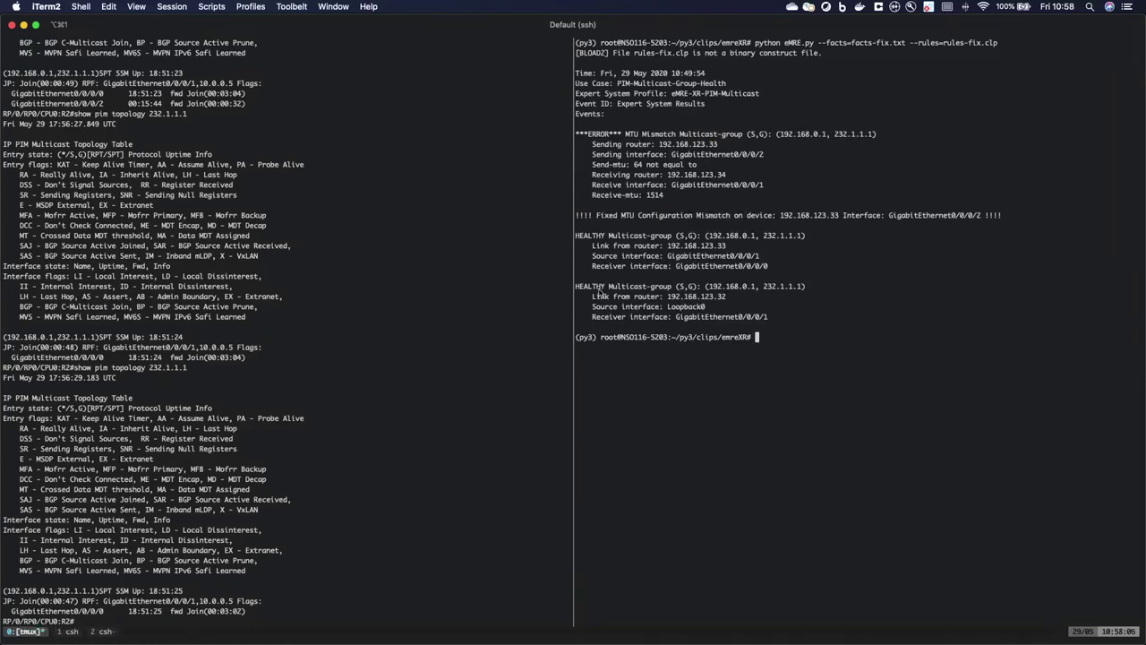
- Rerun show pim topology 232.1.1.1 on R2, confirming GigabitEthernet0/0/0/2 forwards again
click(367, 382)
key(Up)
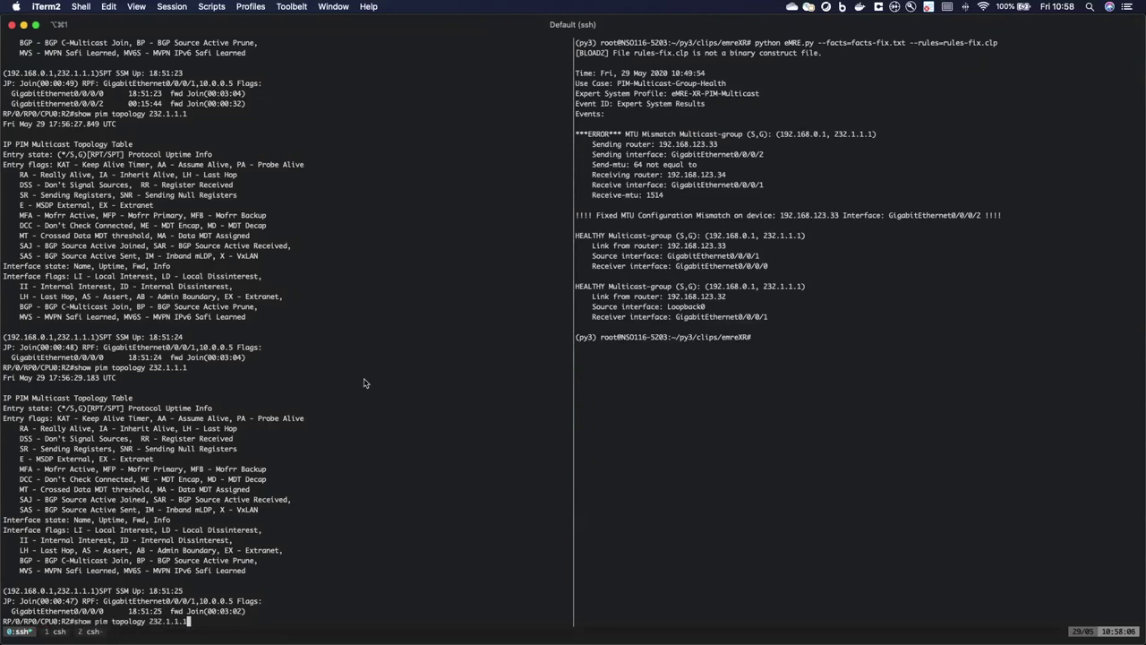
key(Return)
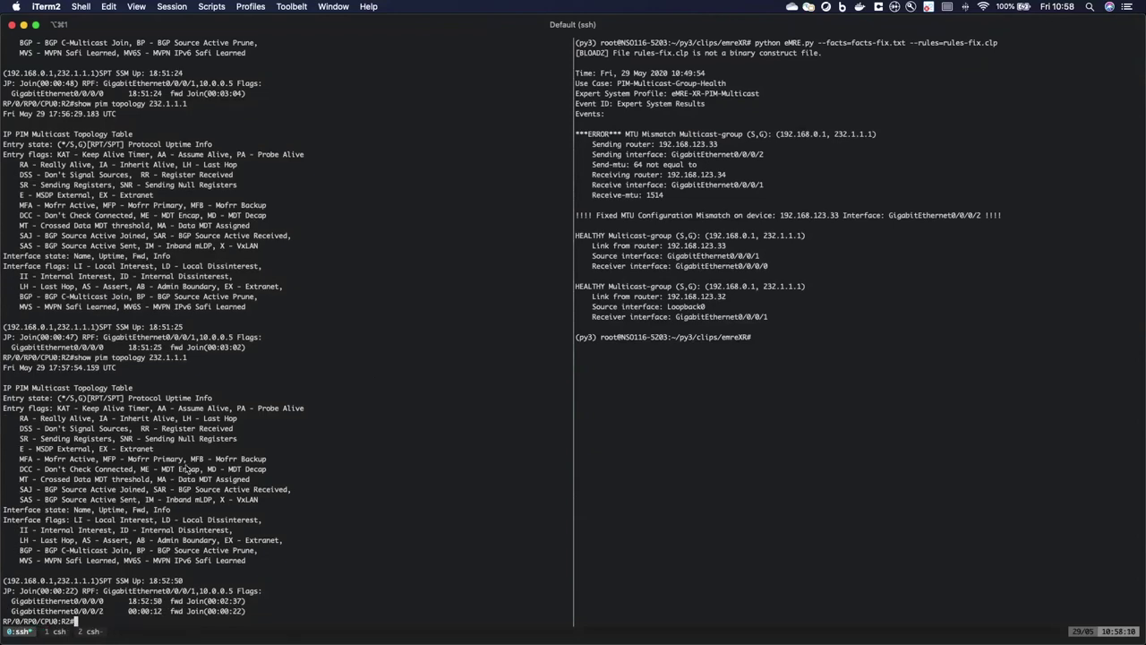
drag(12, 611, 154, 612)
key(super+Tab)
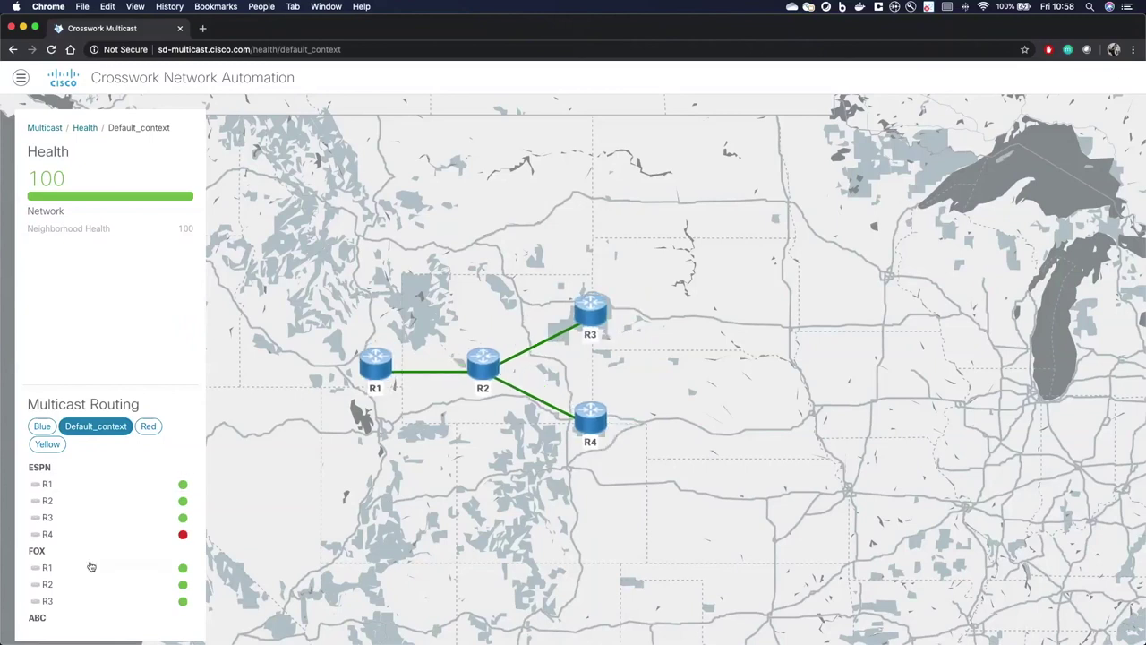
- Confirm the ESPN flow and R4 are both back at health 100
scroll(90, 566, down, 3)
scroll(91, 566, up, 3)
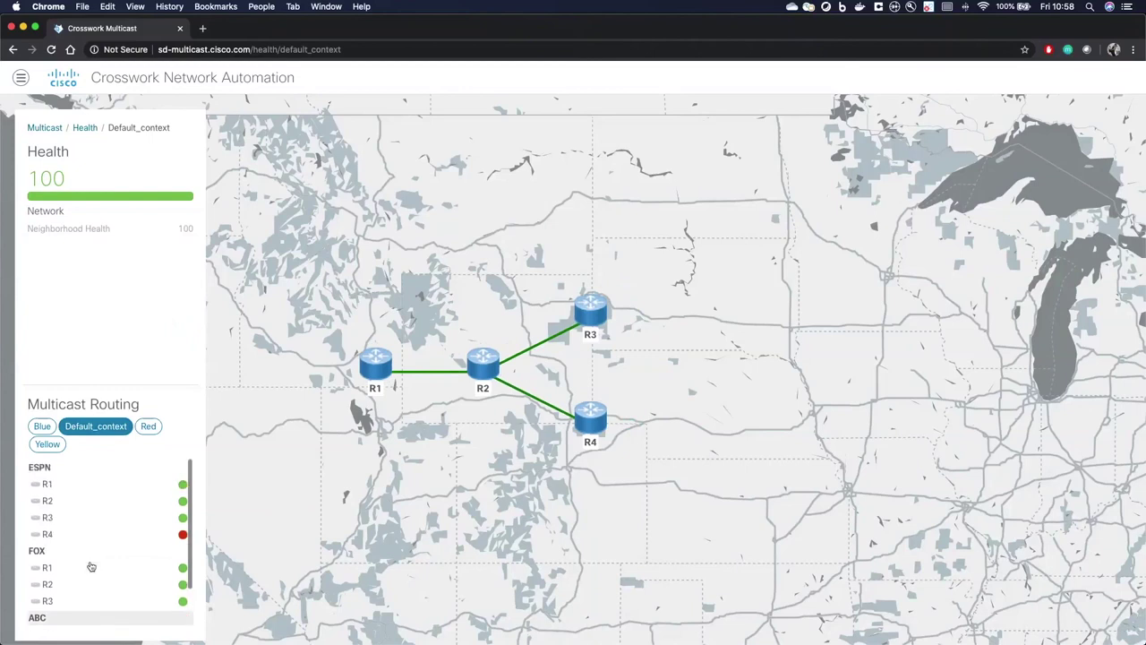
click(65, 466)
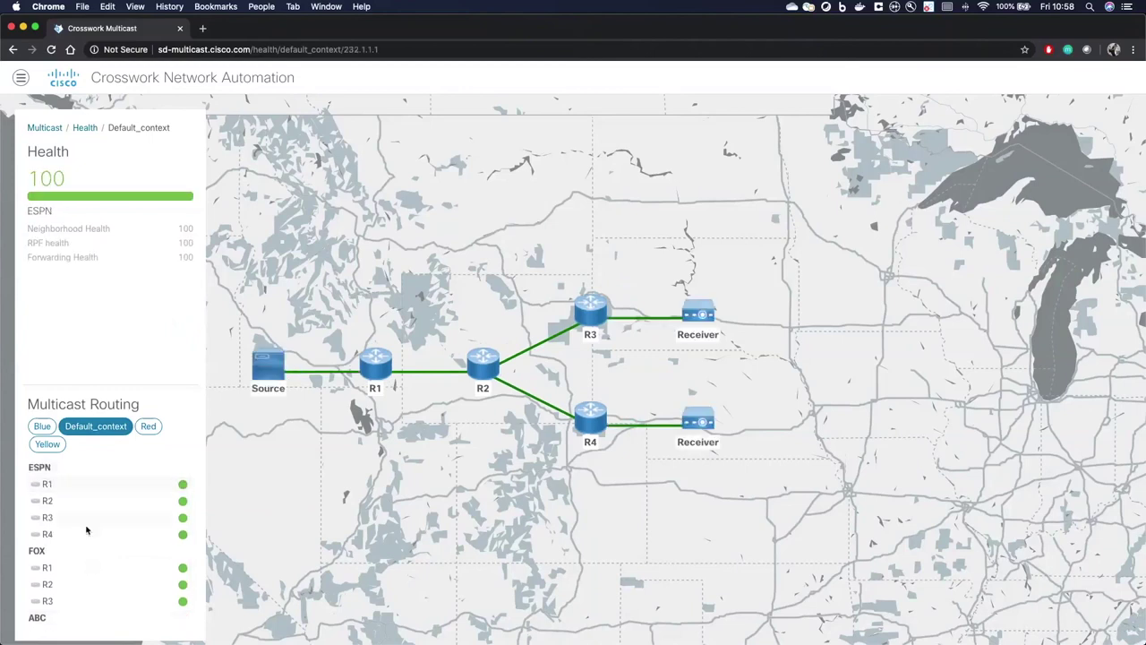
scroll(136, 545, down, 2)
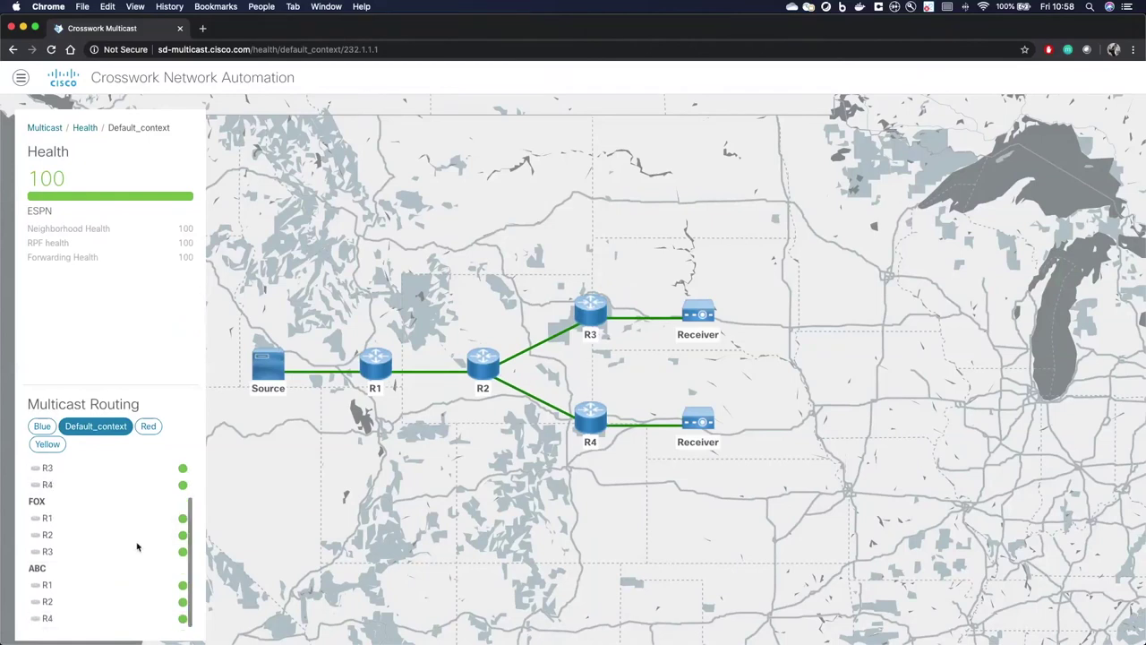
scroll(117, 545, up, 2)
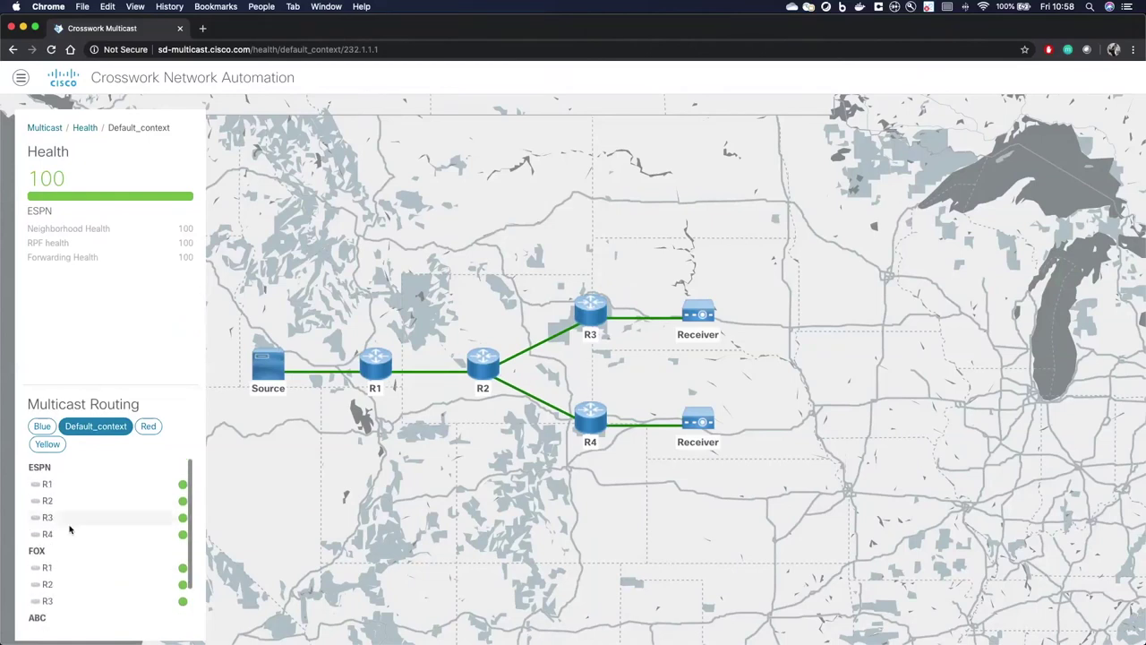
click(661, 418)
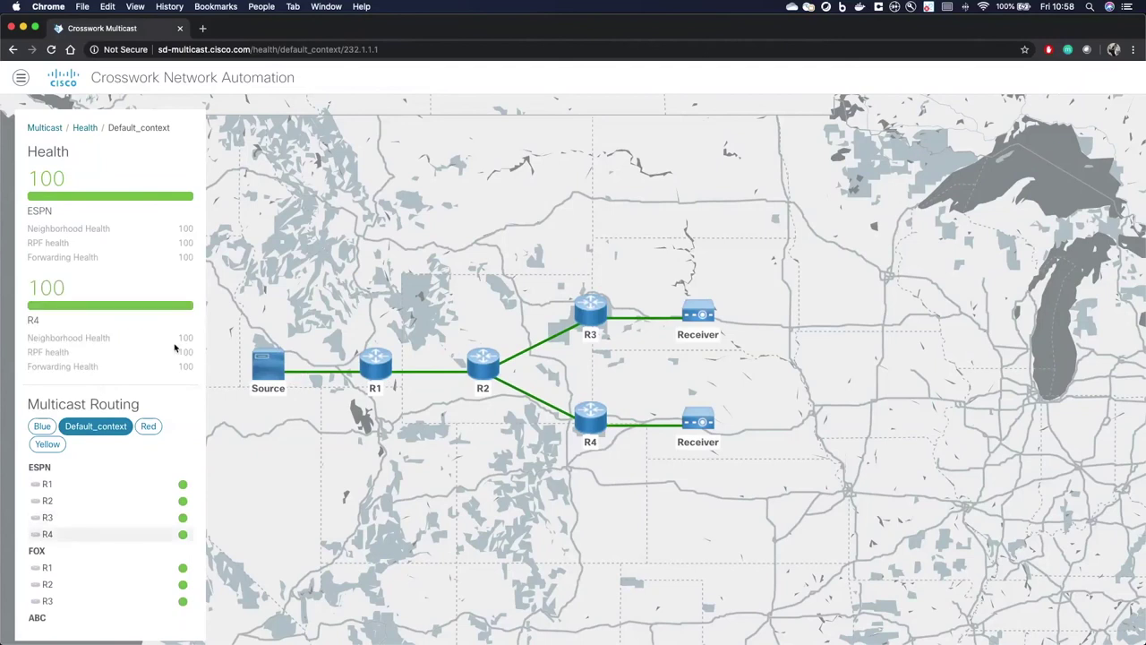
- Open the Rules list, showing all 12 rules, including 6 and 11, RESOLVED
click(19, 80)
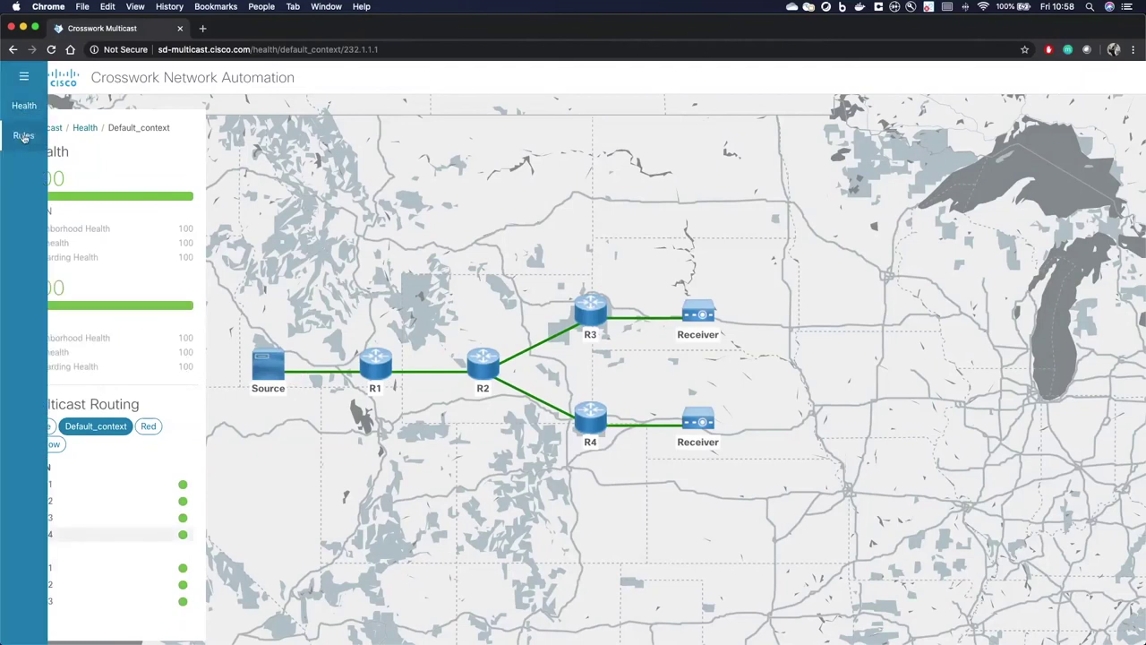
click(24, 137)
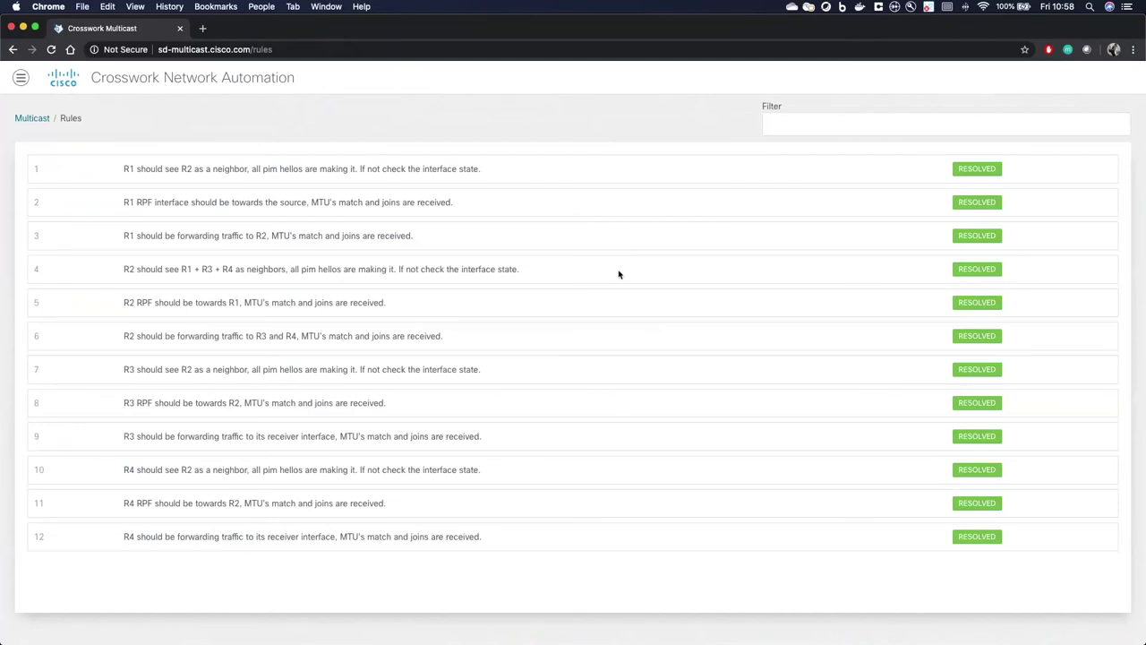
key(super+Tab)
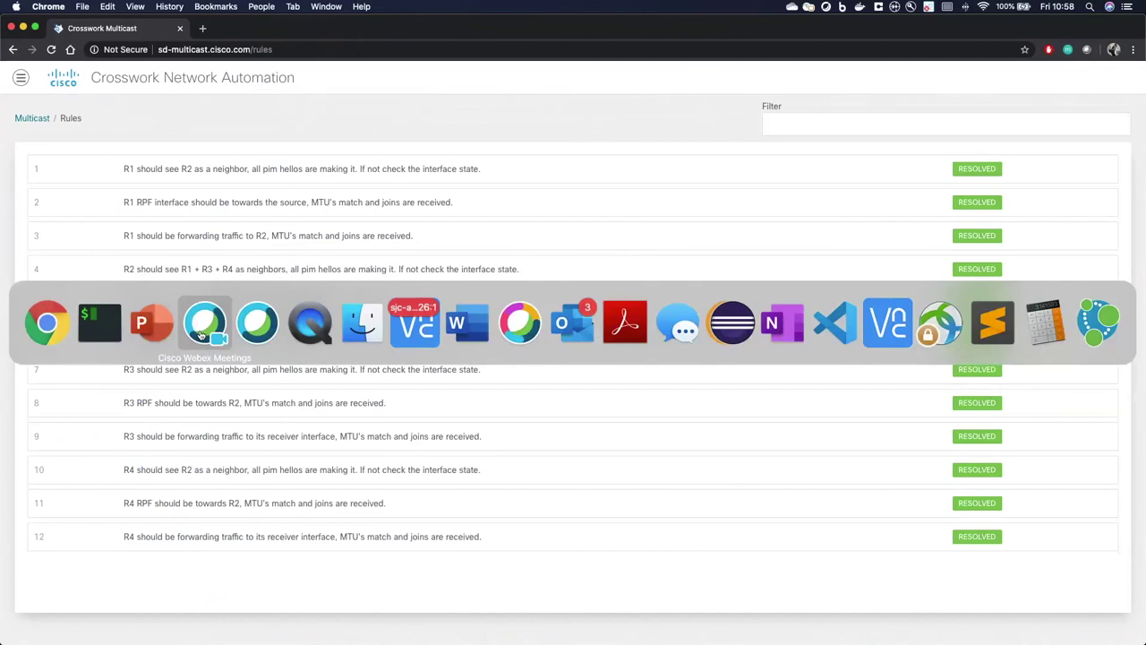
- Bring PowerPoint forward on slide 7, More Info, listing the demos link
click(152, 327)
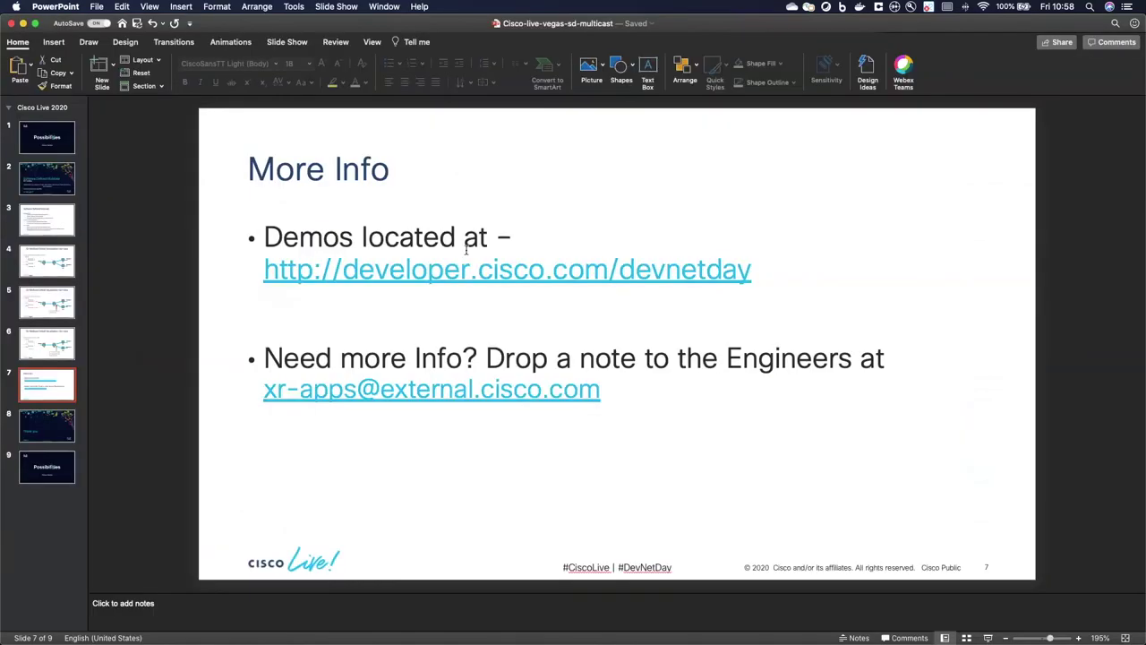